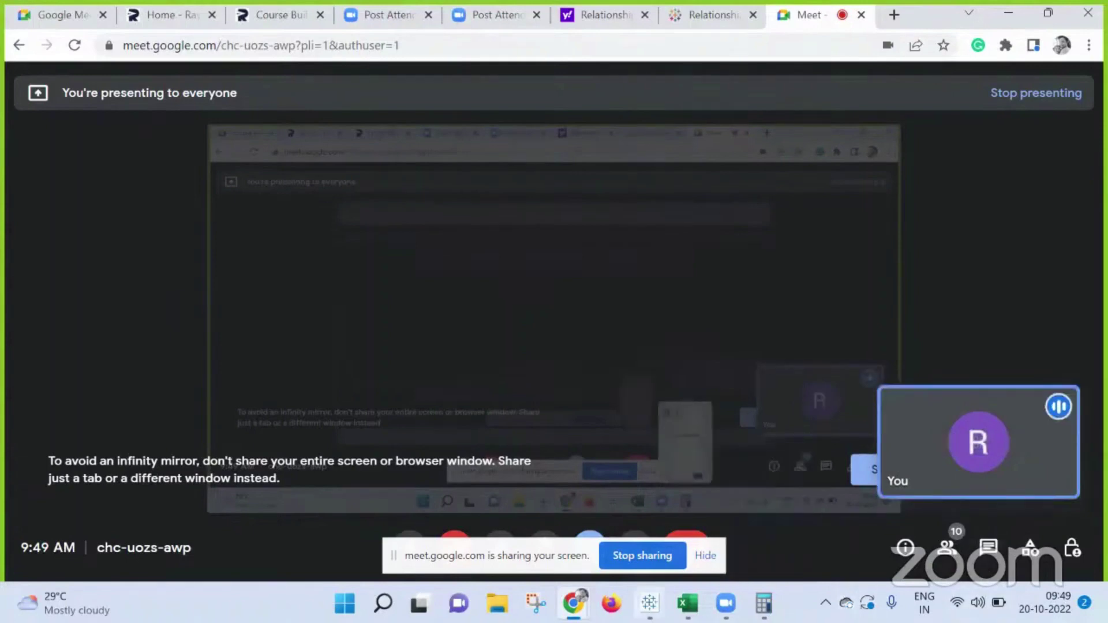
Switch to Tableau Public and show a filter for the Region field on Sheet 3
mouse_move(650, 603)
left_click(649, 519)
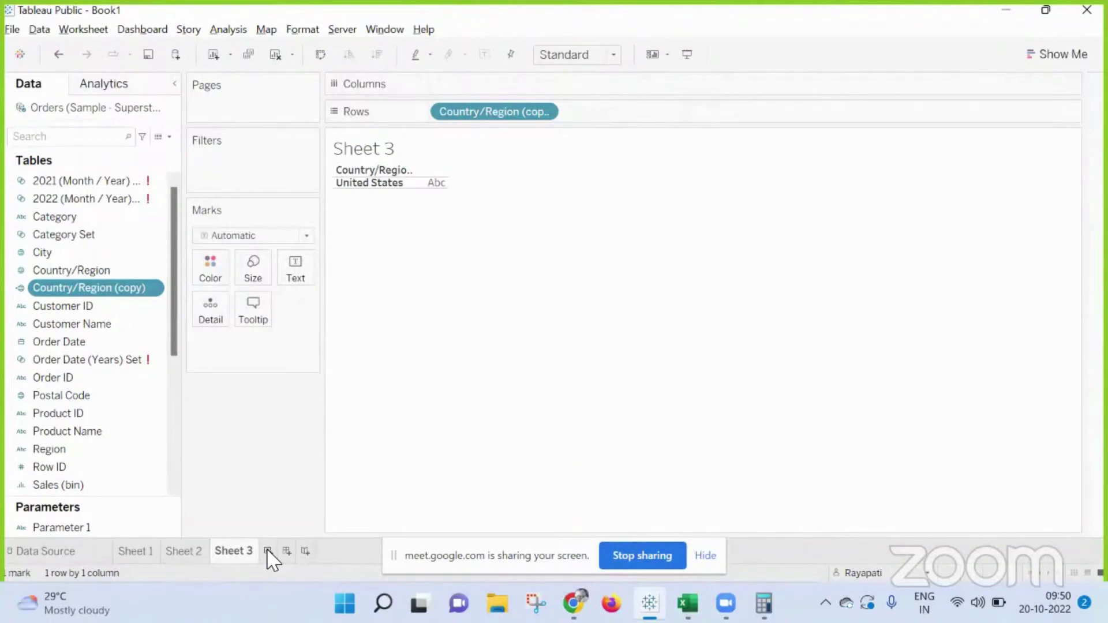
left_click(61, 450)
right_click(62, 451)
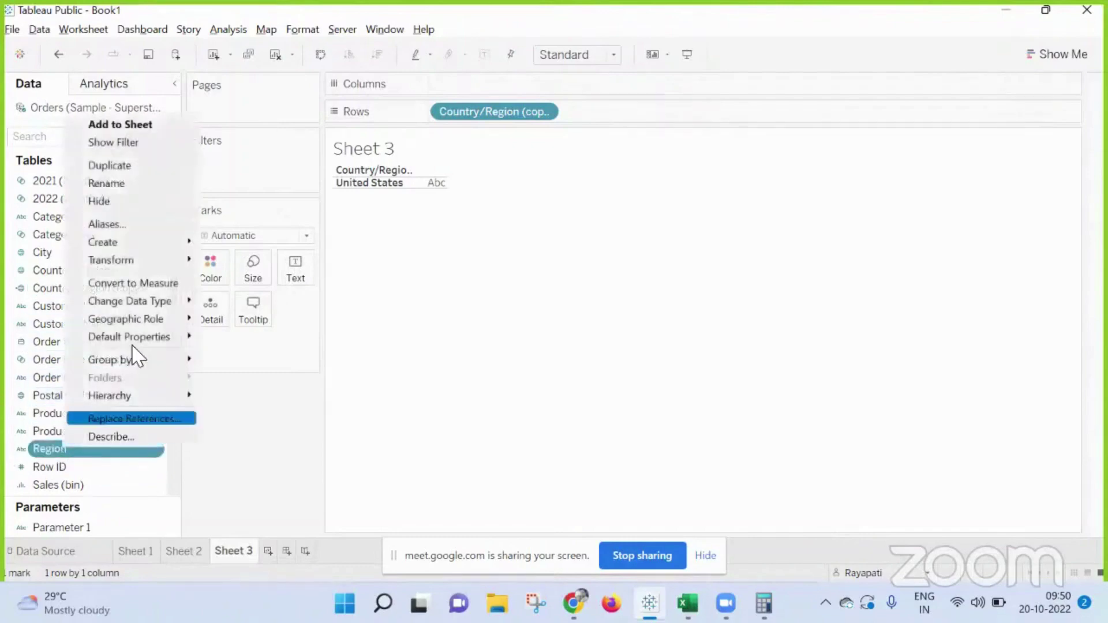
left_click(138, 143)
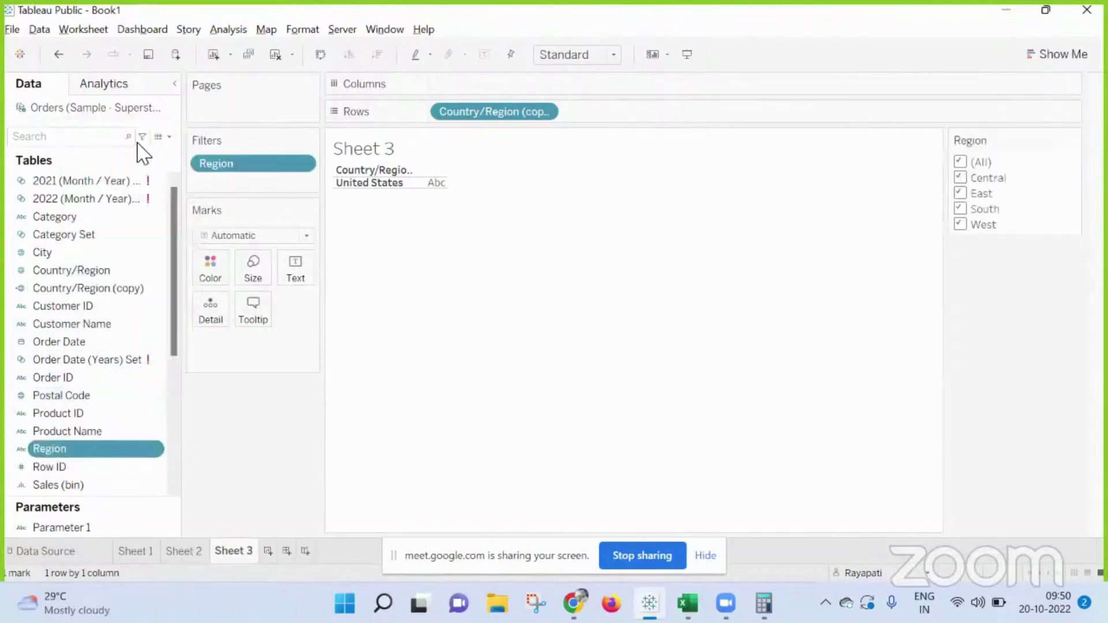
Create a new worksheet with Category on Rows and show a Region filter on it
left_click(271, 552)
left_click_drag(57, 217, 565, 112)
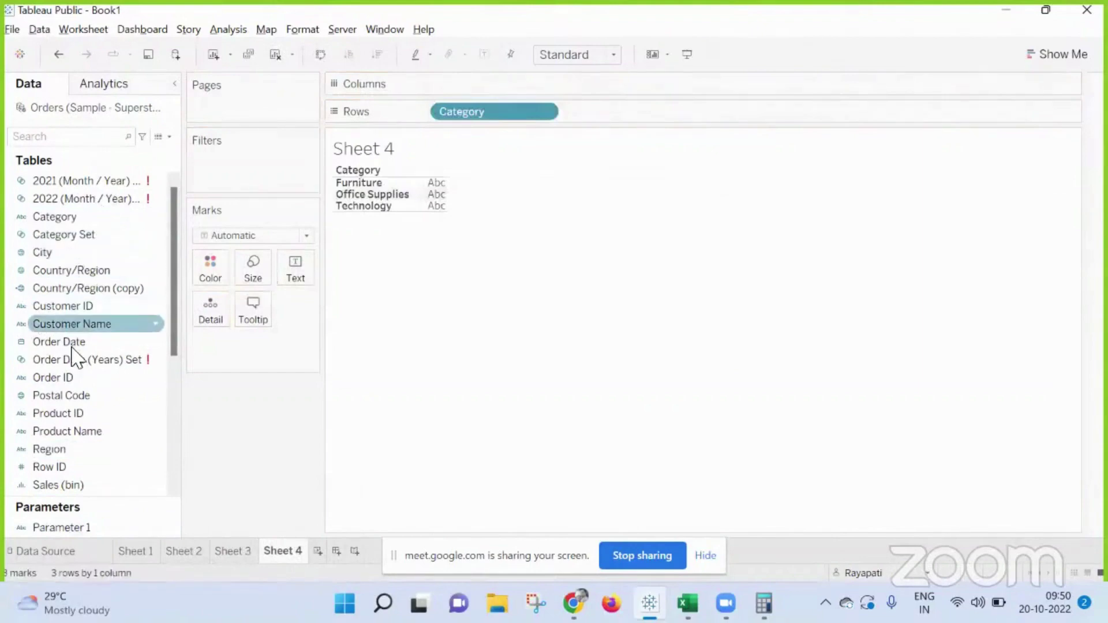
right_click(58, 450)
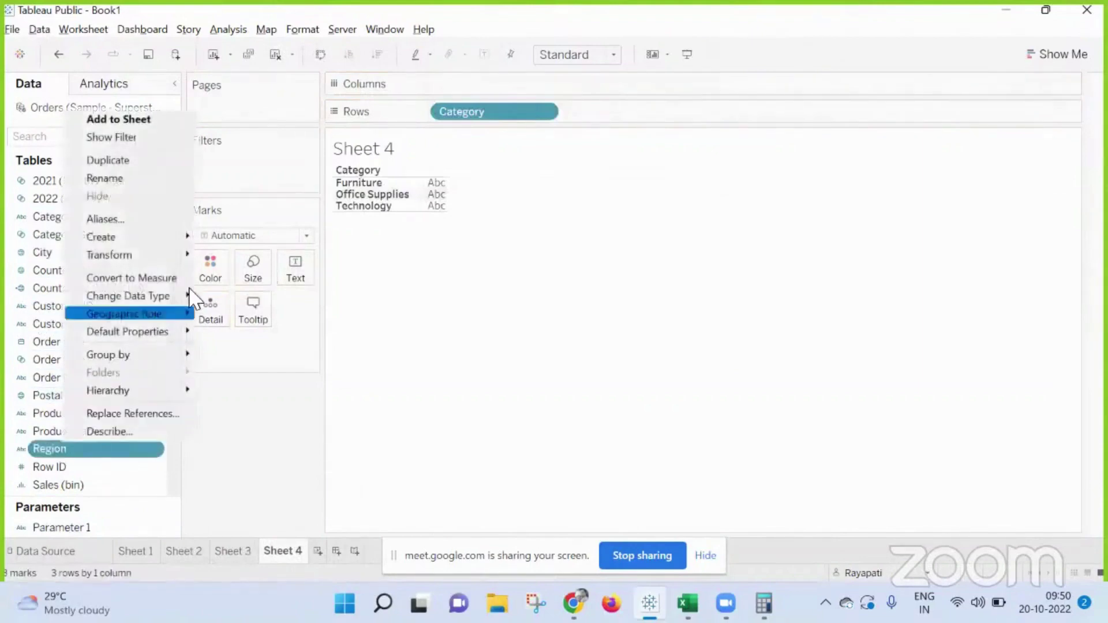
left_click(157, 139)
right_click(68, 347)
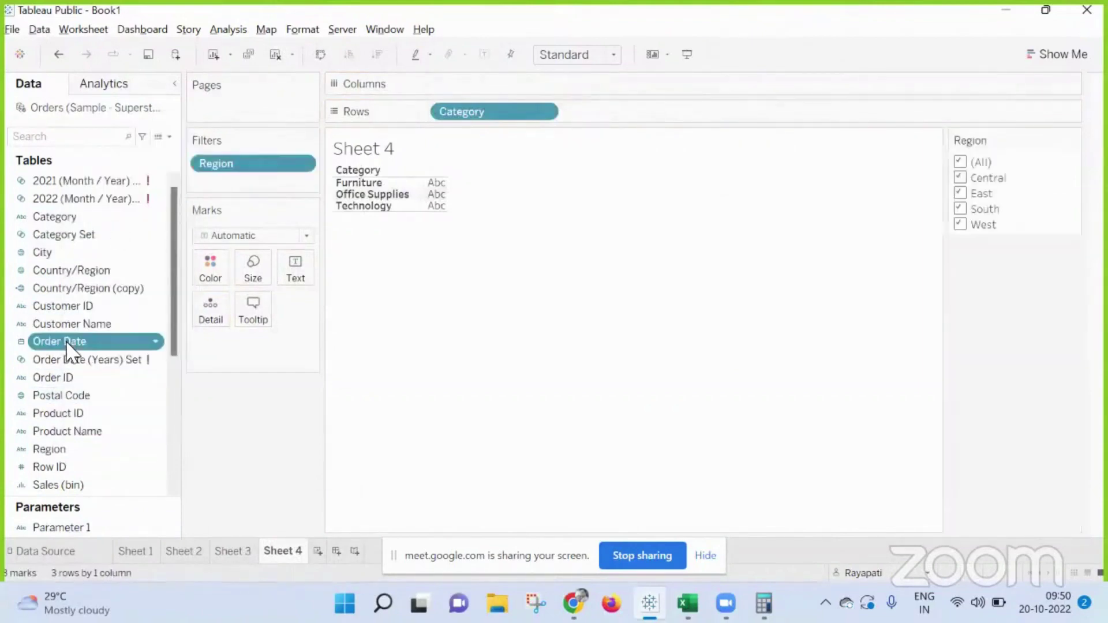
left_click(118, 371)
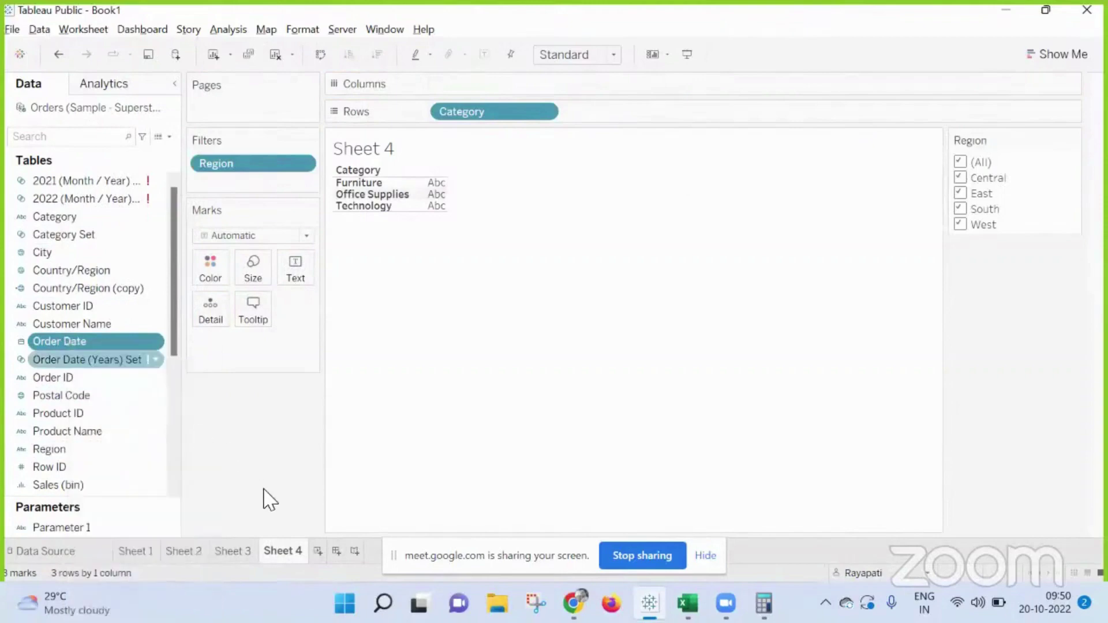
Create a new dashboard and add Sheet 3 as a floating view in its upper part, clear of the Region filter
left_click(336, 551)
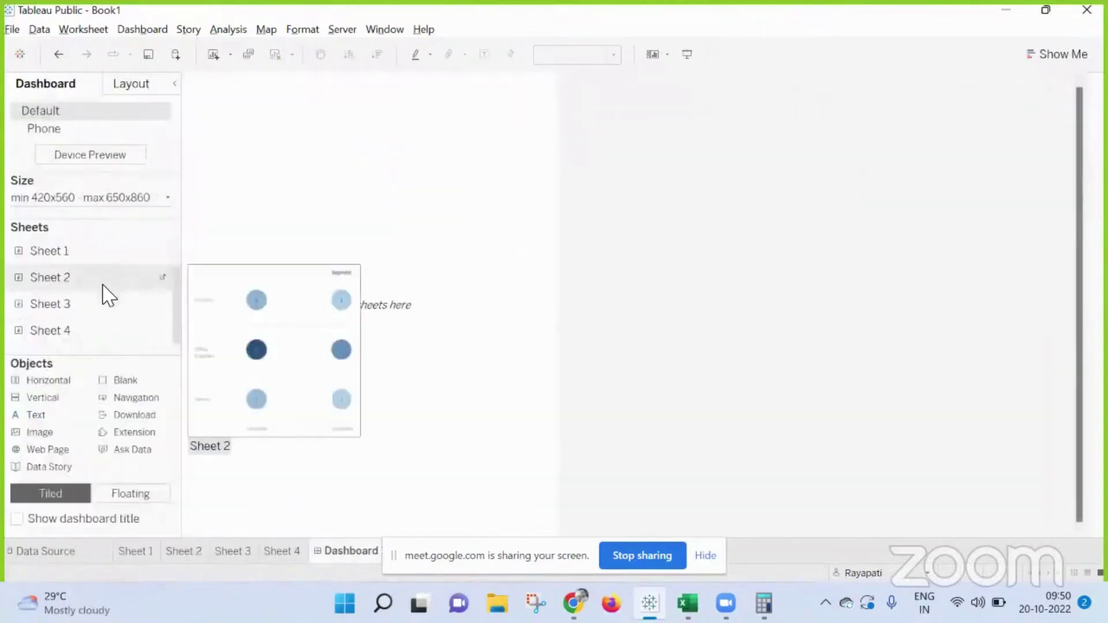
left_click(134, 494)
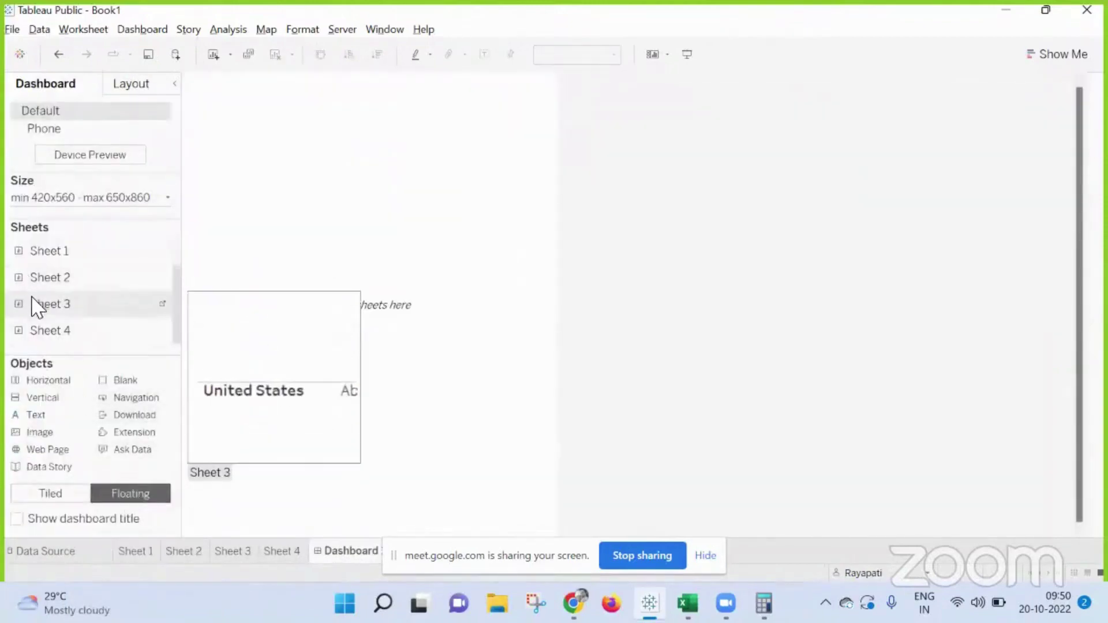
left_click_drag(35, 305, 279, 322)
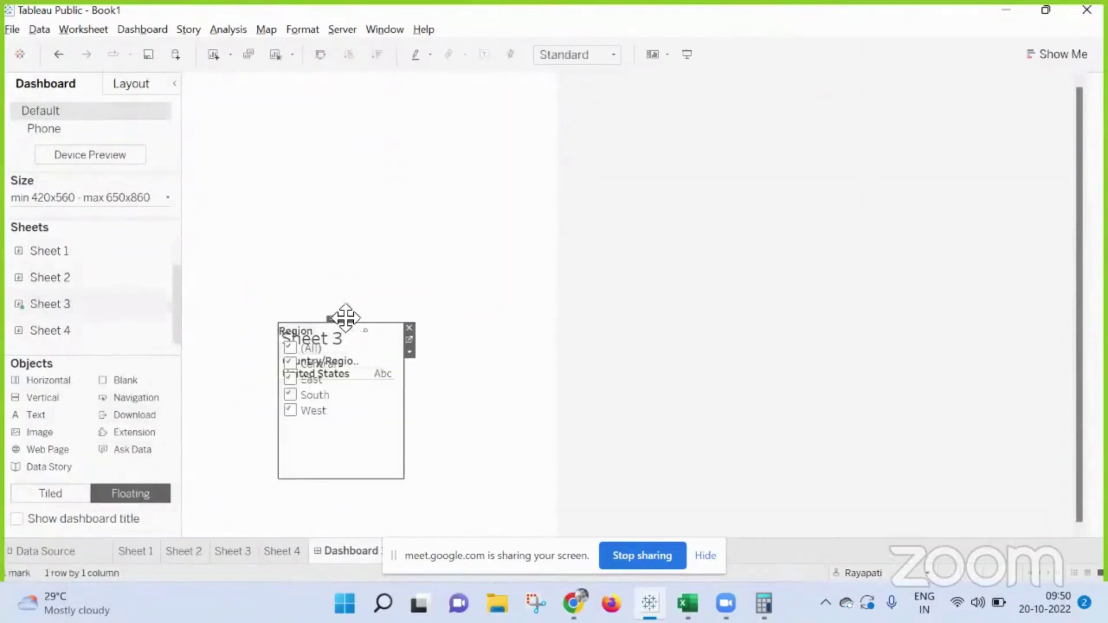
left_click_drag(345, 318, 381, 149)
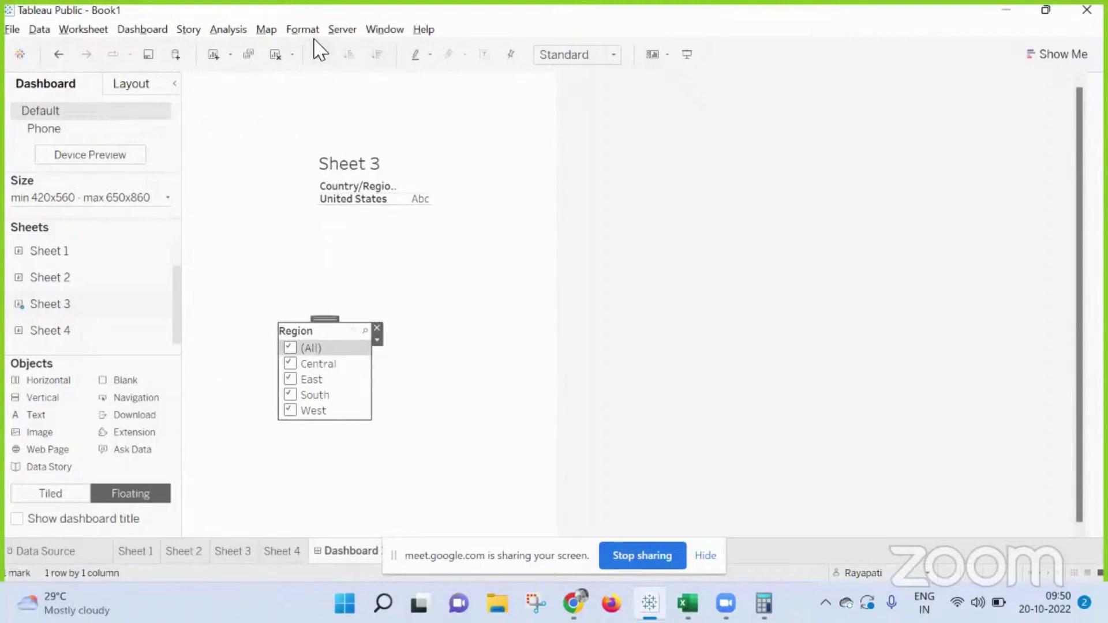
Hide Sheet 3's Region filter from the dashboard
left_click(425, 166)
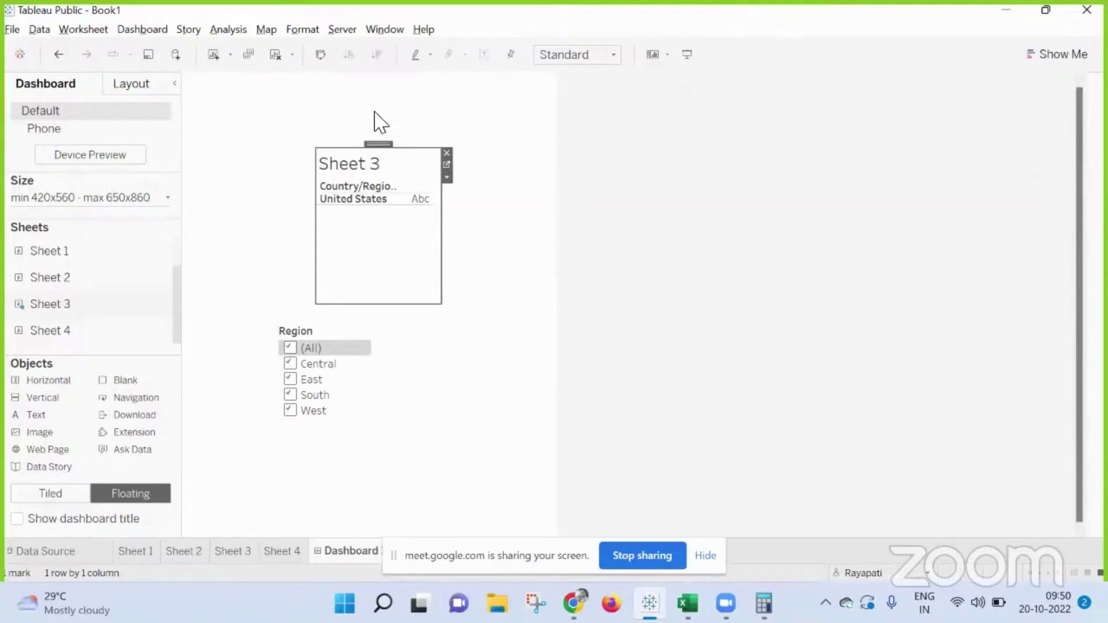
left_click(651, 56)
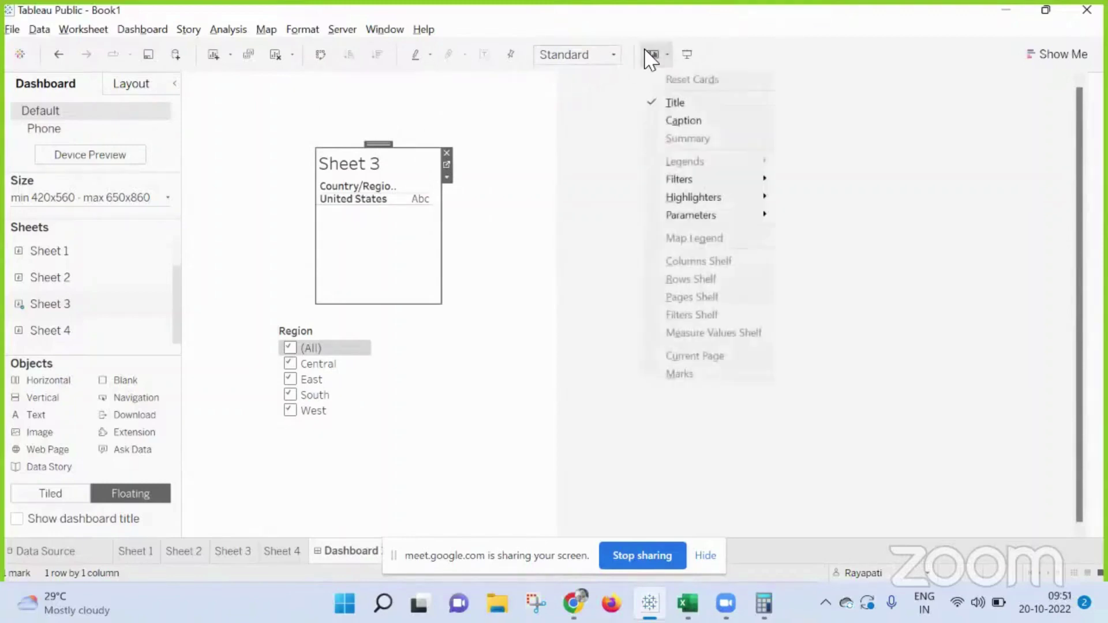
mouse_move(681, 178)
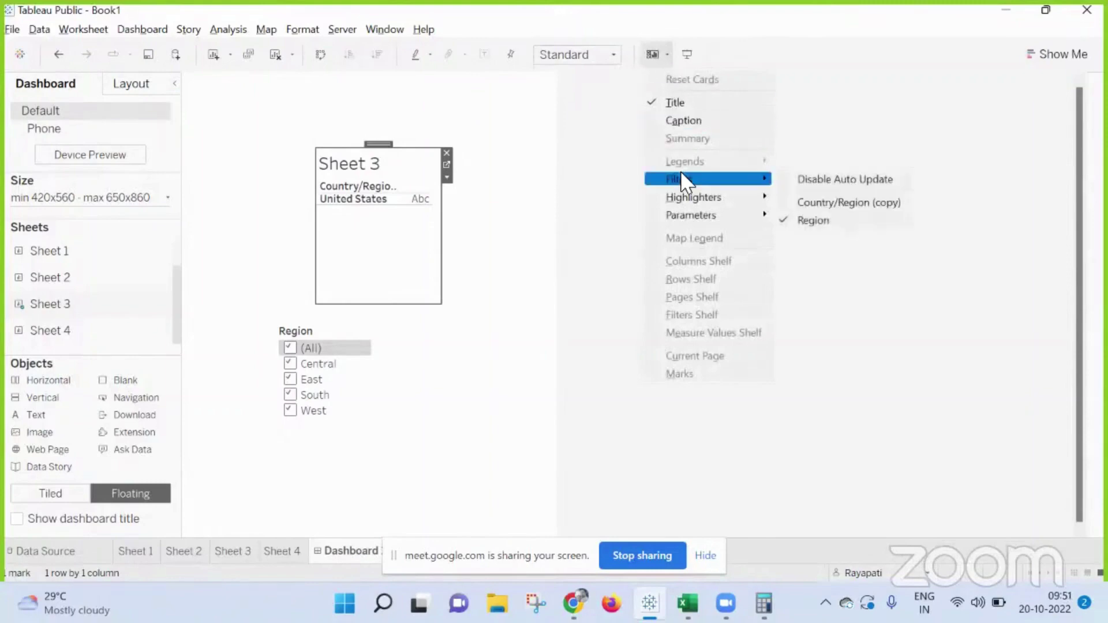
left_click(834, 221)
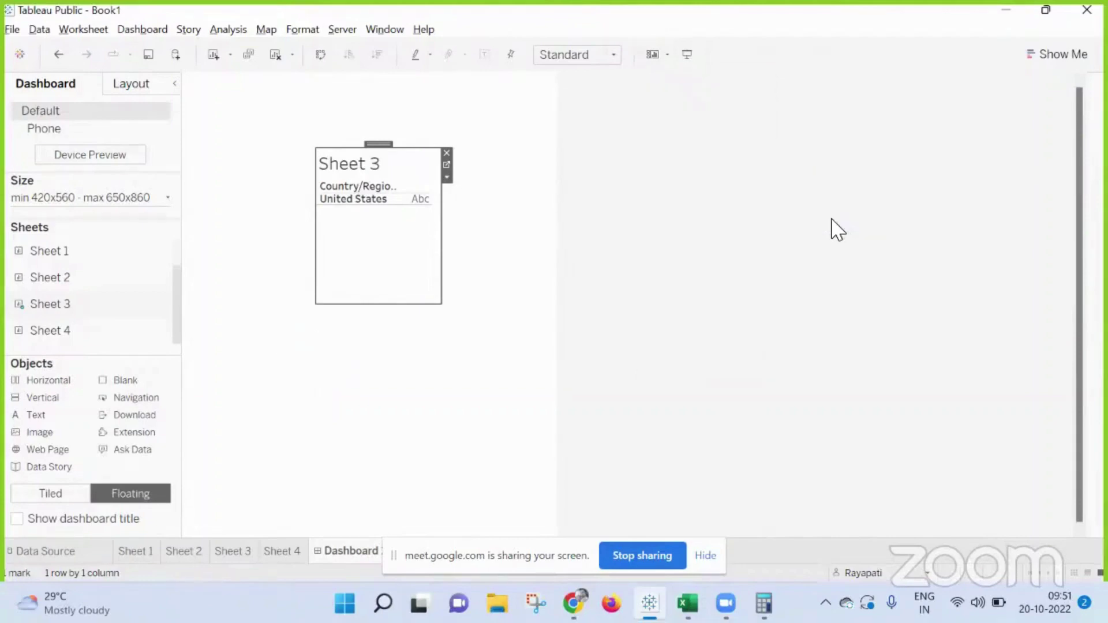
Show the Region filter for Sheet 3 on the dashboard again and deselect the view
left_click(448, 178)
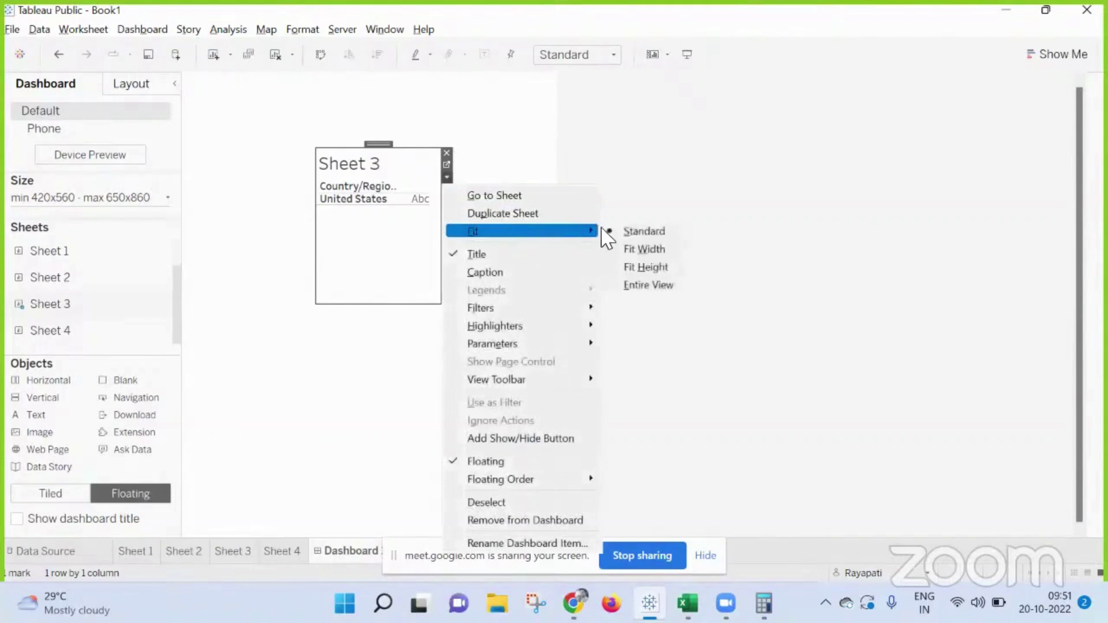
mouse_move(552, 315)
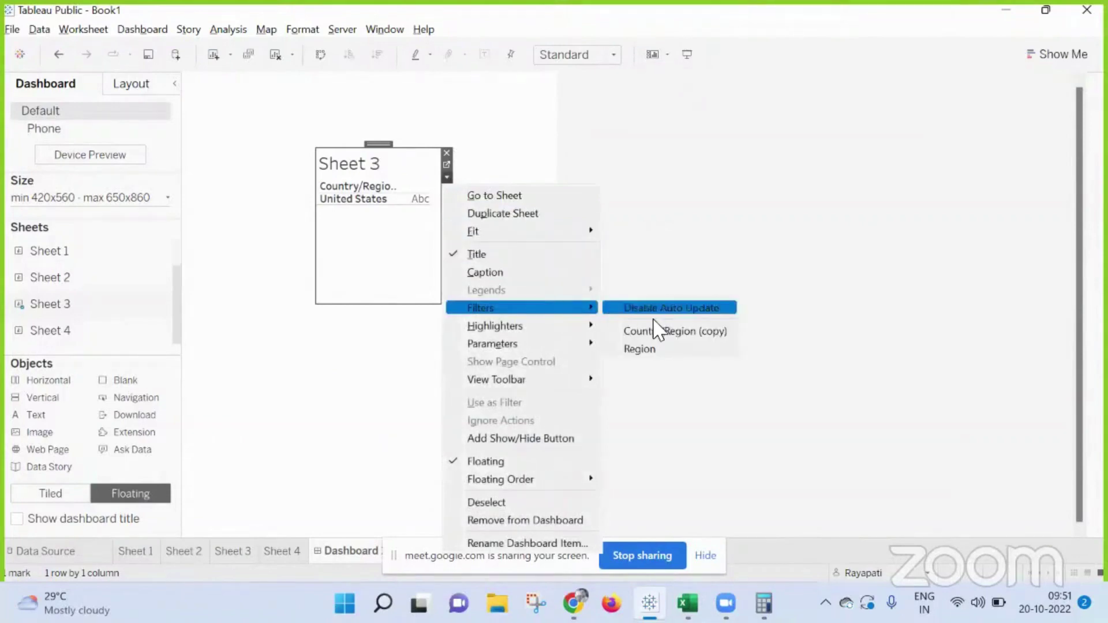
left_click(655, 351)
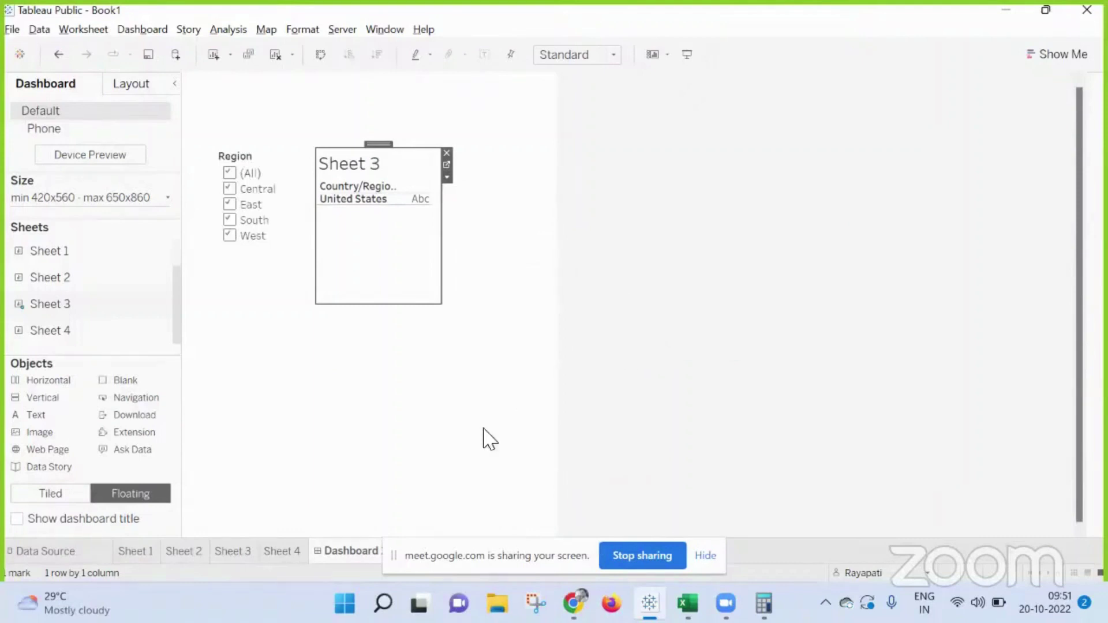
left_click(375, 477)
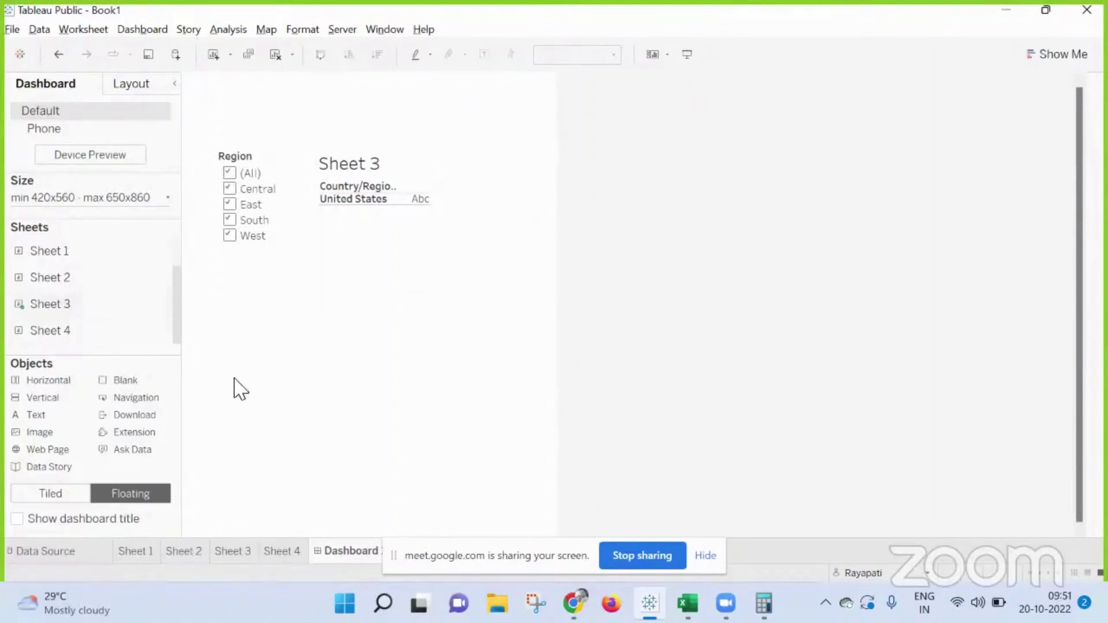
left_click(35, 315)
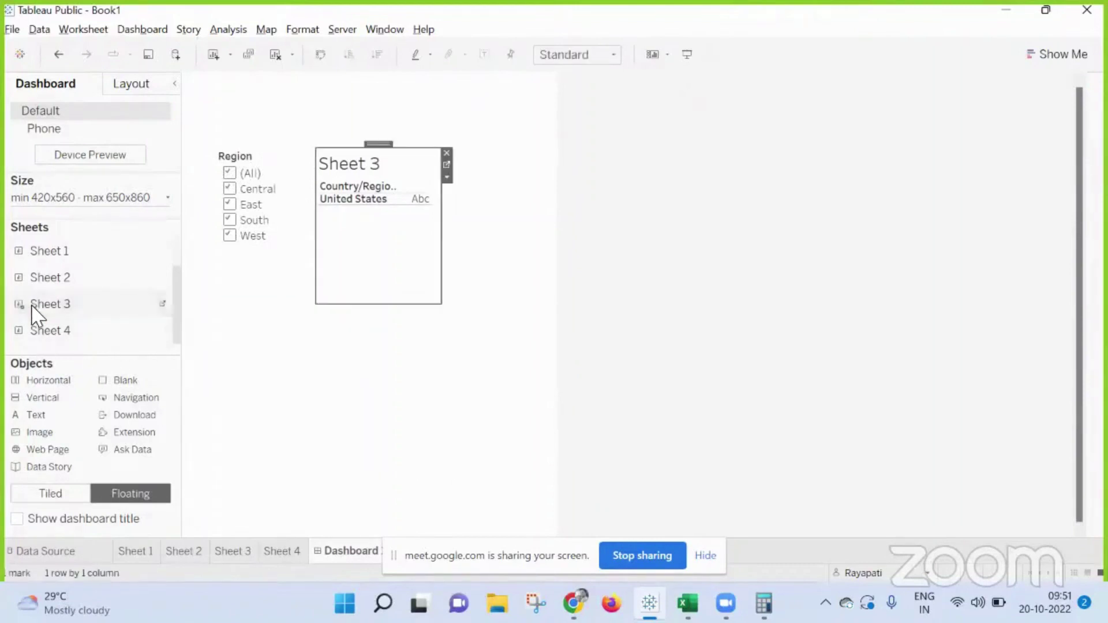
left_click(448, 178)
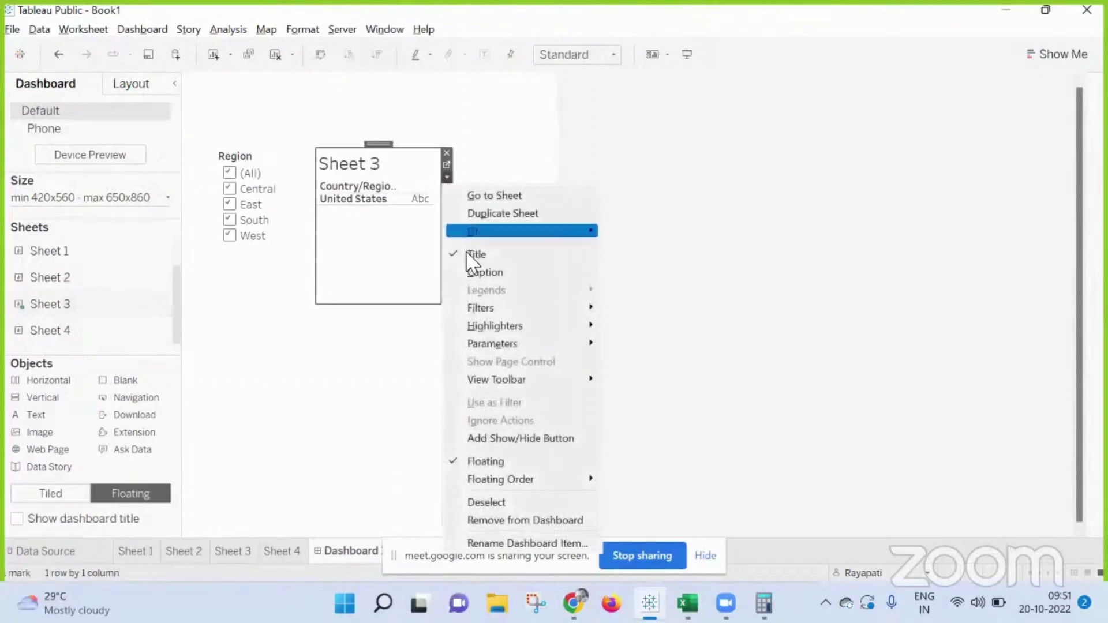
mouse_move(510, 482)
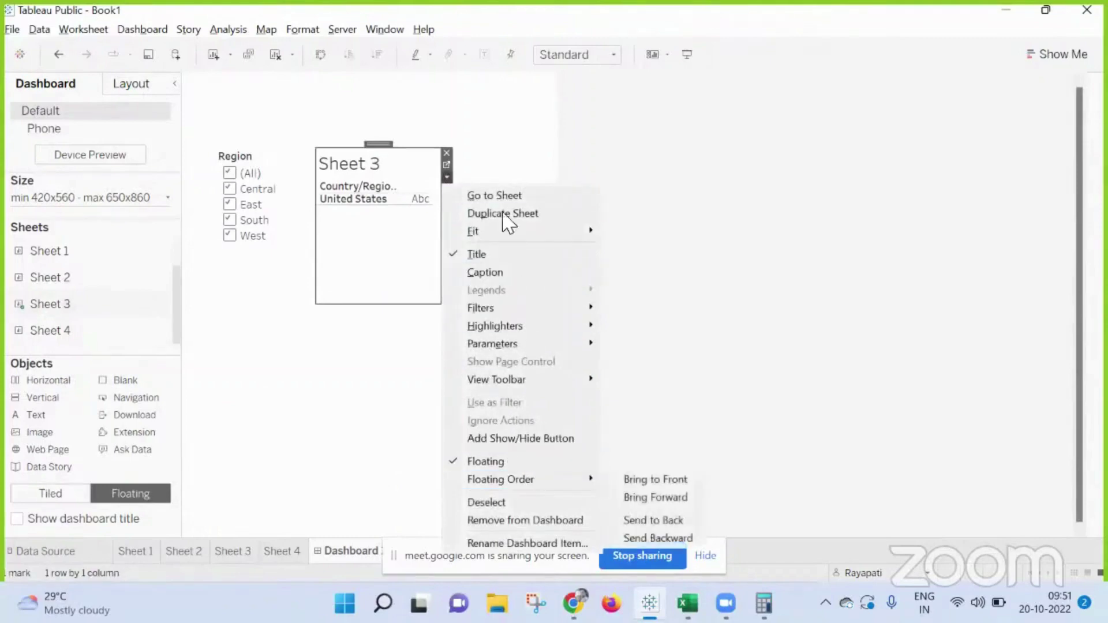
left_click(381, 149)
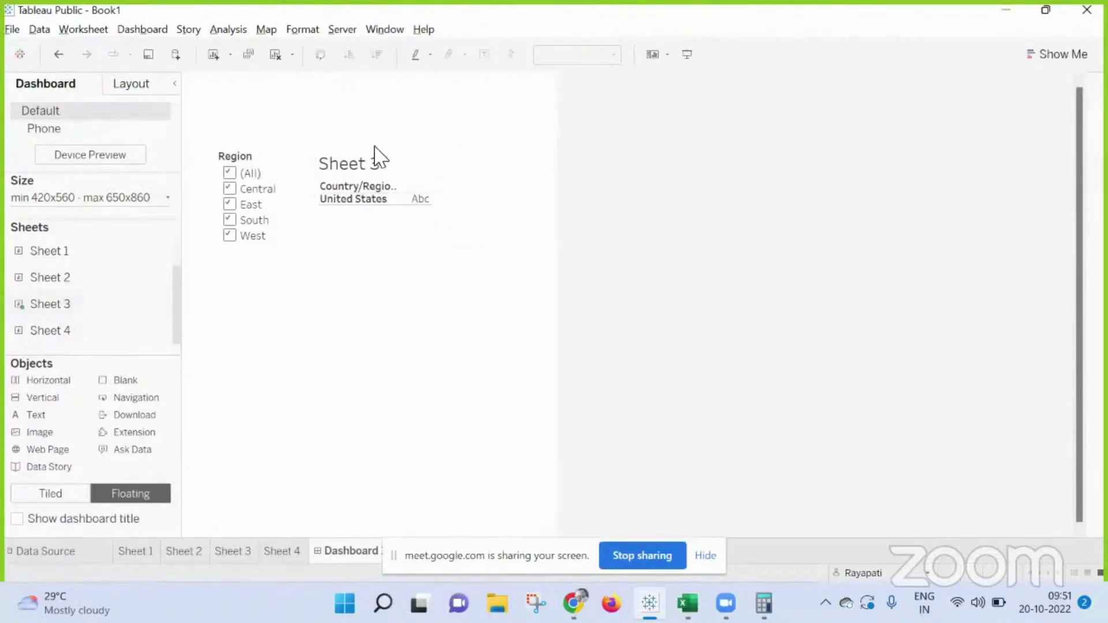
Move the floating Sheet 3 view to the dashboard's upper-left area and enlarge it
left_click(350, 196)
left_click_drag(384, 144, 273, 113)
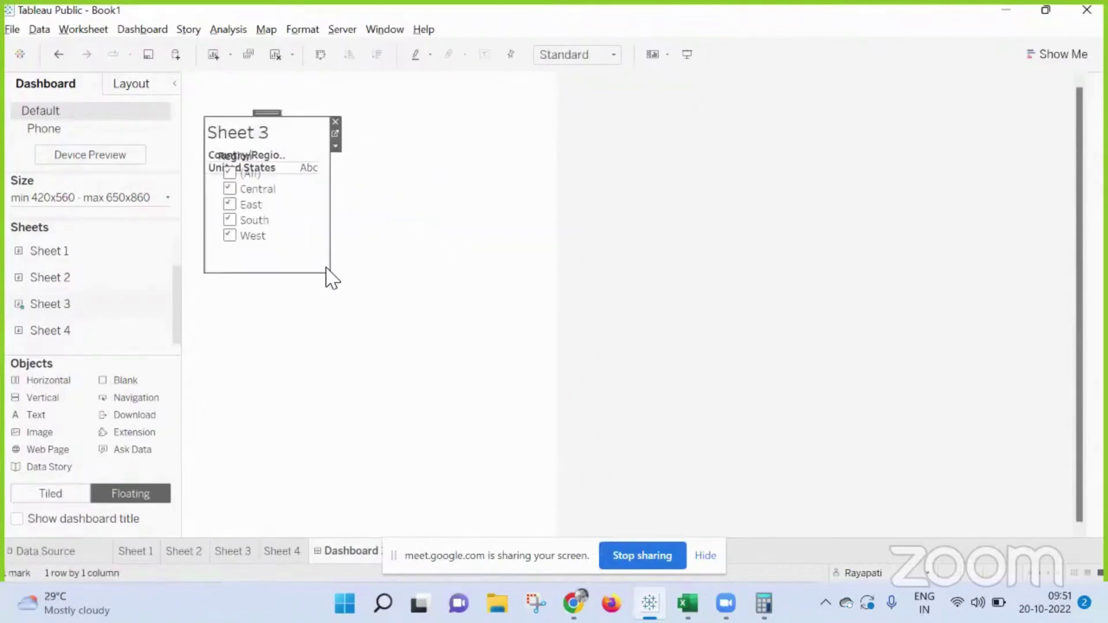
left_click_drag(330, 273, 382, 310)
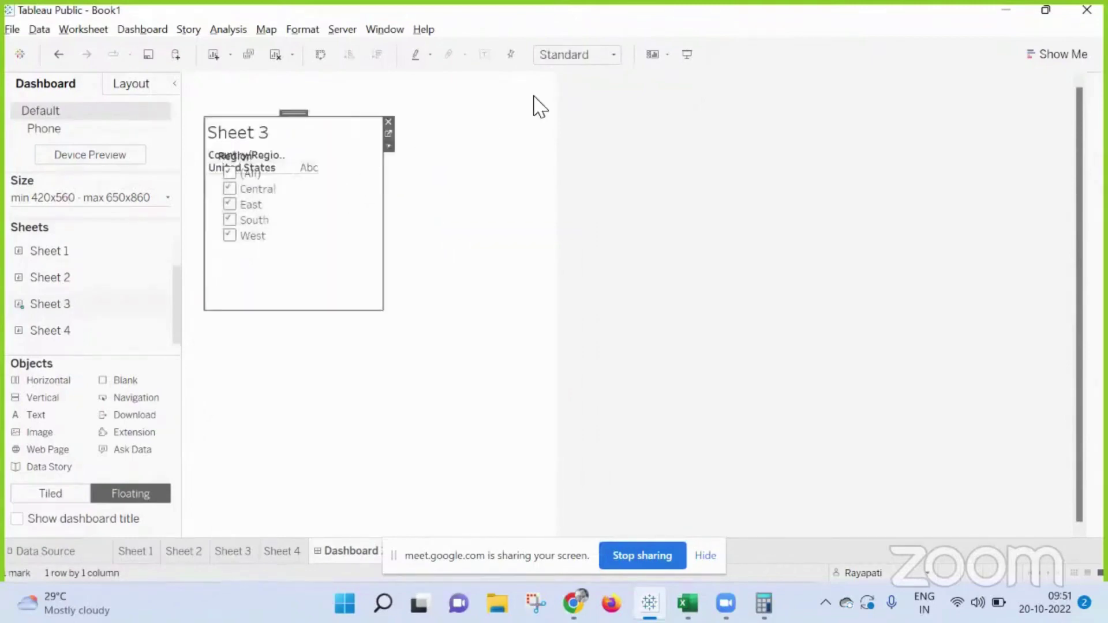
Set Sheet 3's fit to Entire View and reposition the view to the right of the Region filter
left_click(564, 55)
left_click(569, 117)
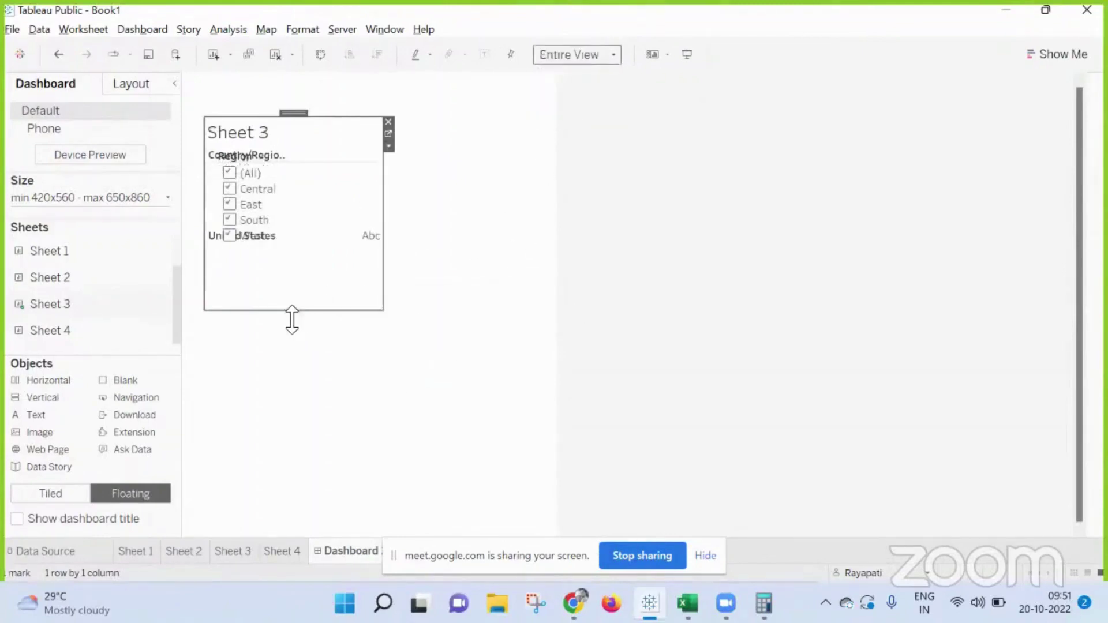
left_click_drag(285, 119, 390, 110)
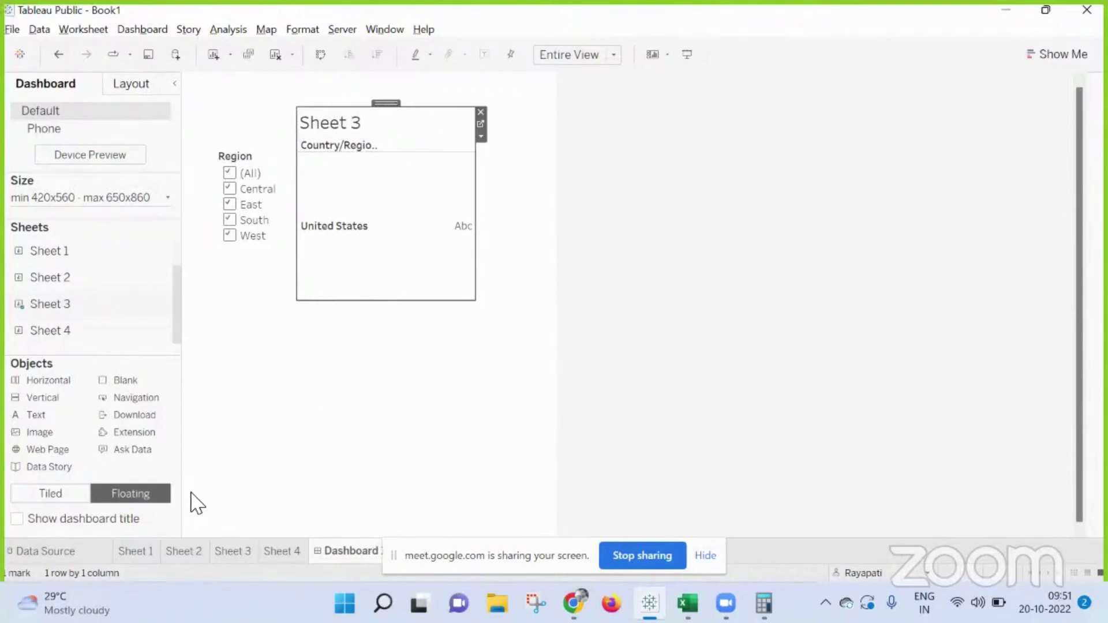
left_click(667, 56)
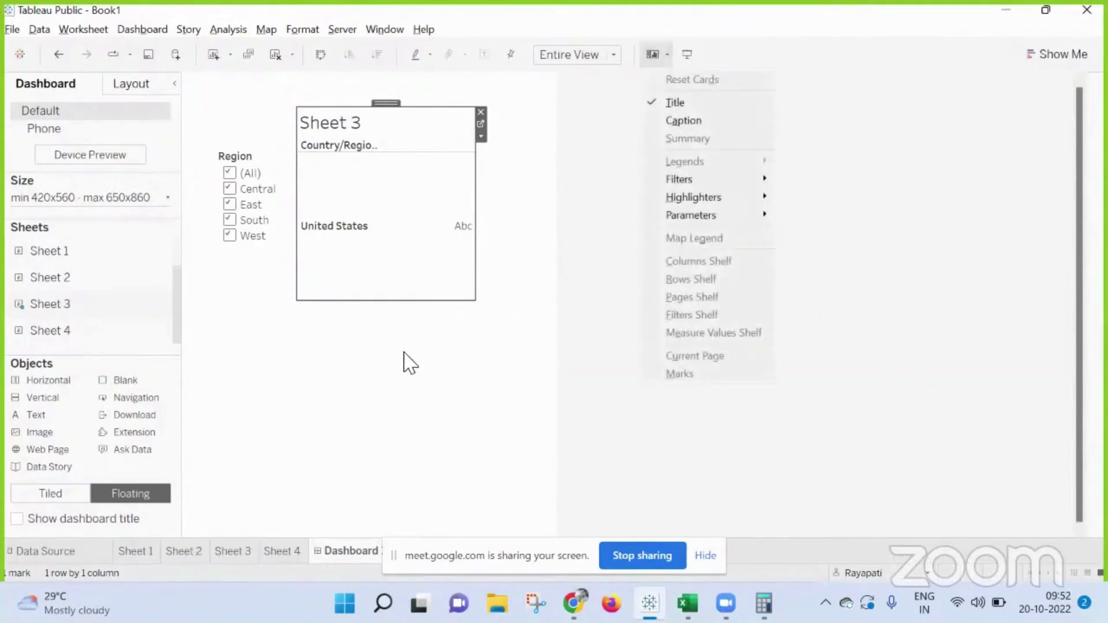
left_click(392, 408)
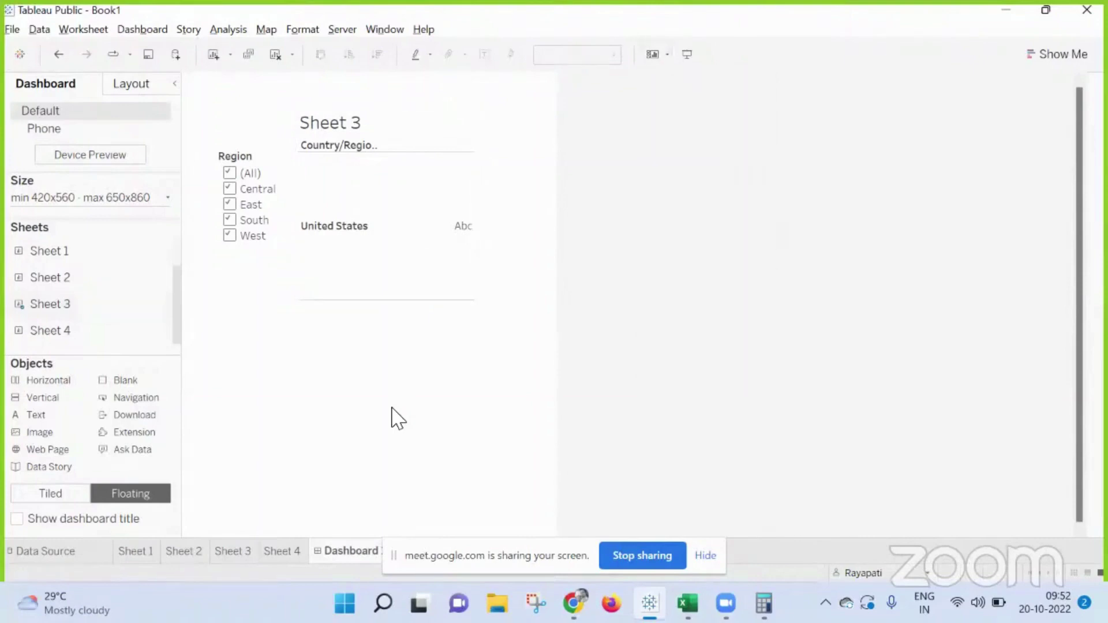
left_click_drag(132, 302, 173, 433)
left_click_drag(158, 280, 130, 467)
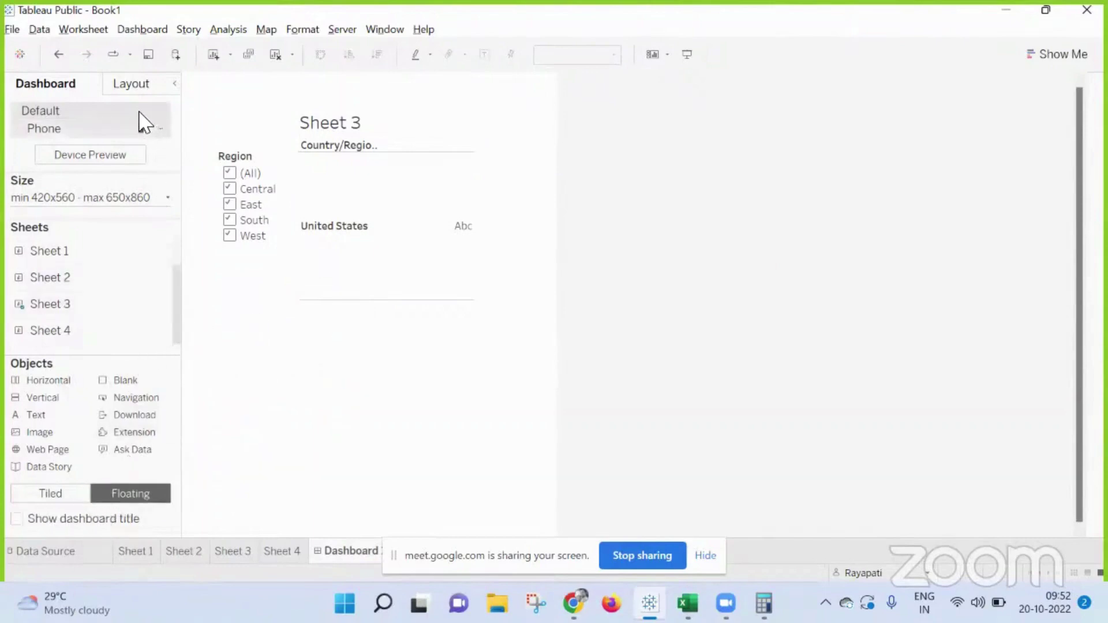
Add a floating horizontal container below Sheet 3 on the dashboard and move the Region filter into it
left_click(268, 191)
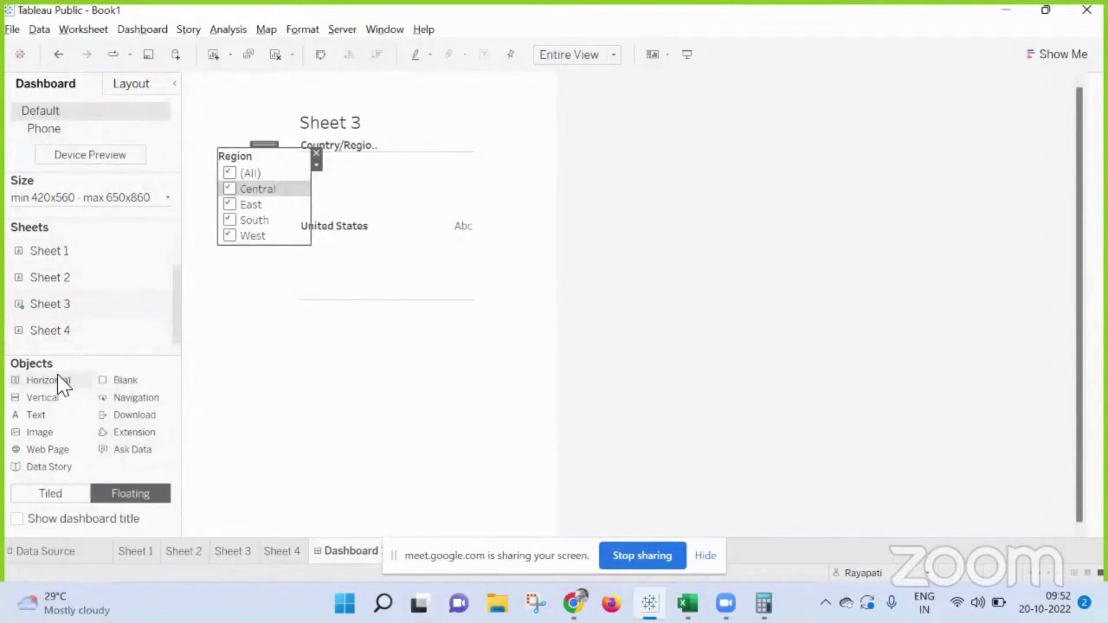
left_click_drag(59, 380, 292, 329)
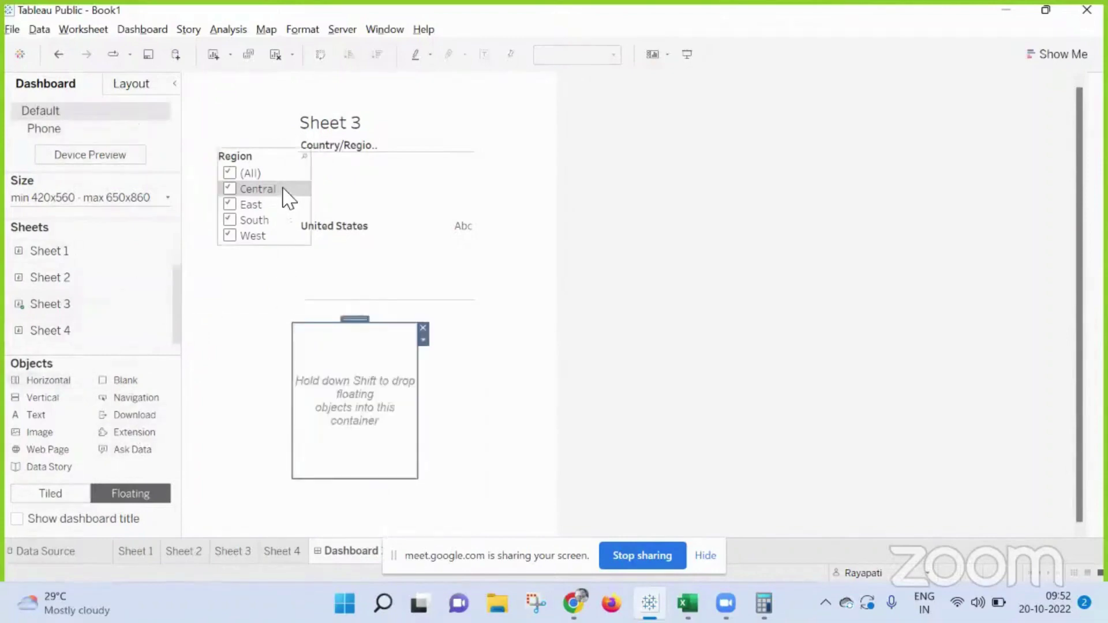
left_click_drag(257, 140, 252, 237)
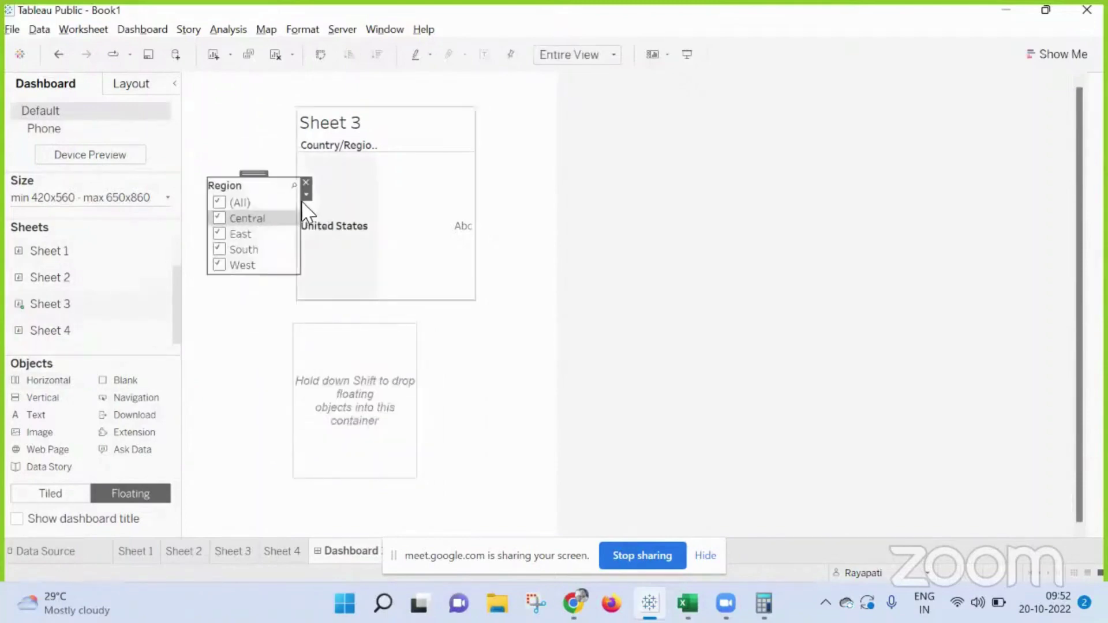
left_click(305, 187)
left_click(254, 179)
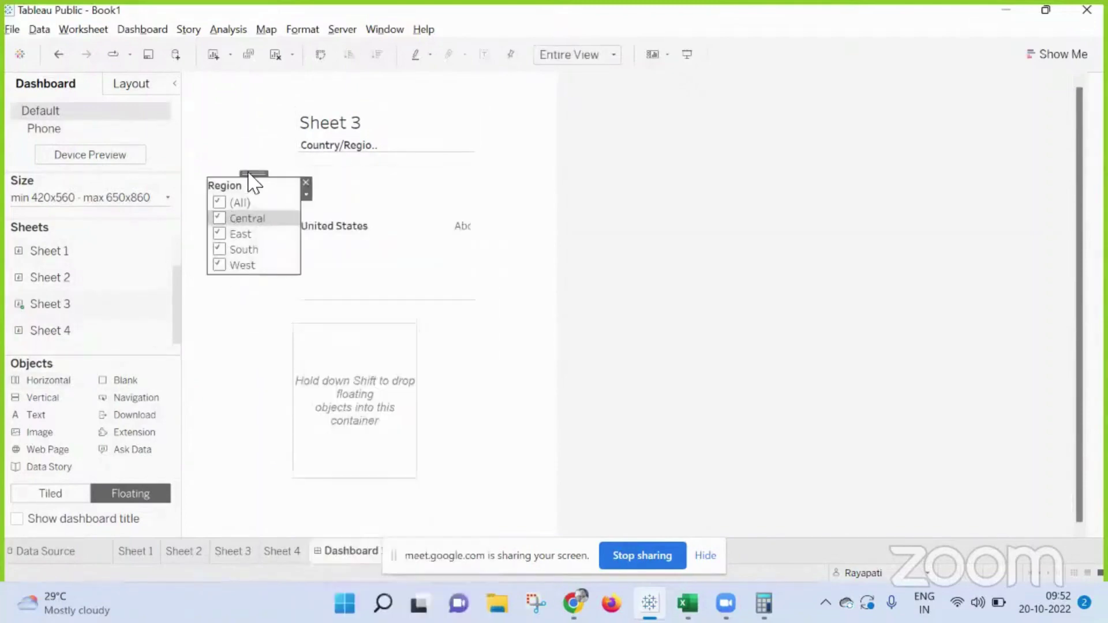
left_click_drag(254, 169, 365, 393)
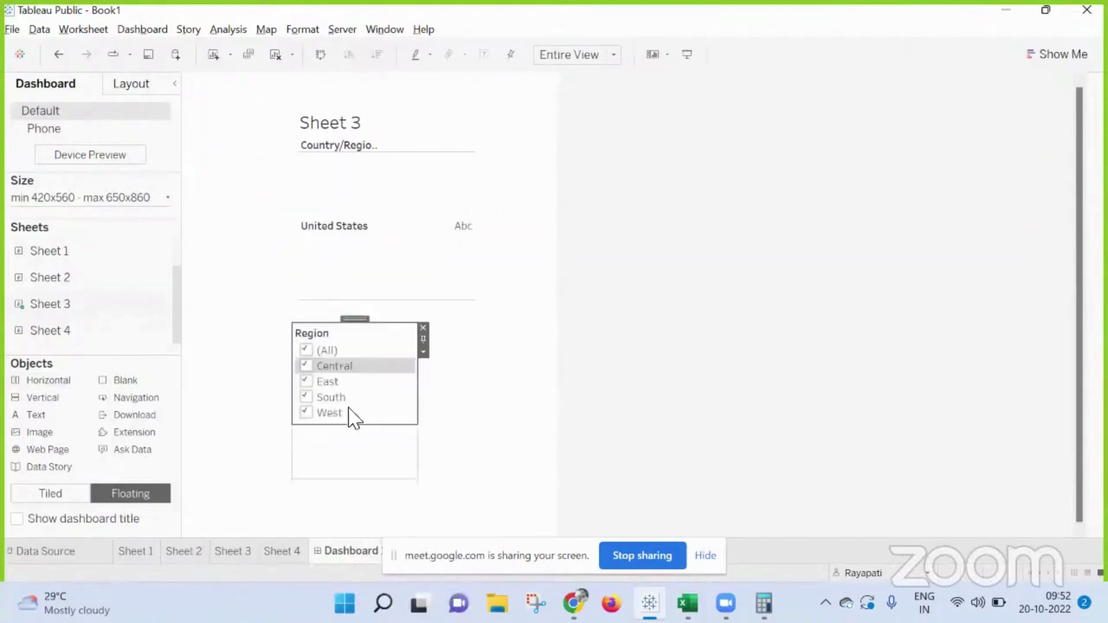
Select the horizontal container holding the Region filter and move it up so it overlaps Sheet 3's lower edge
left_click_drag(354, 320, 390, 344)
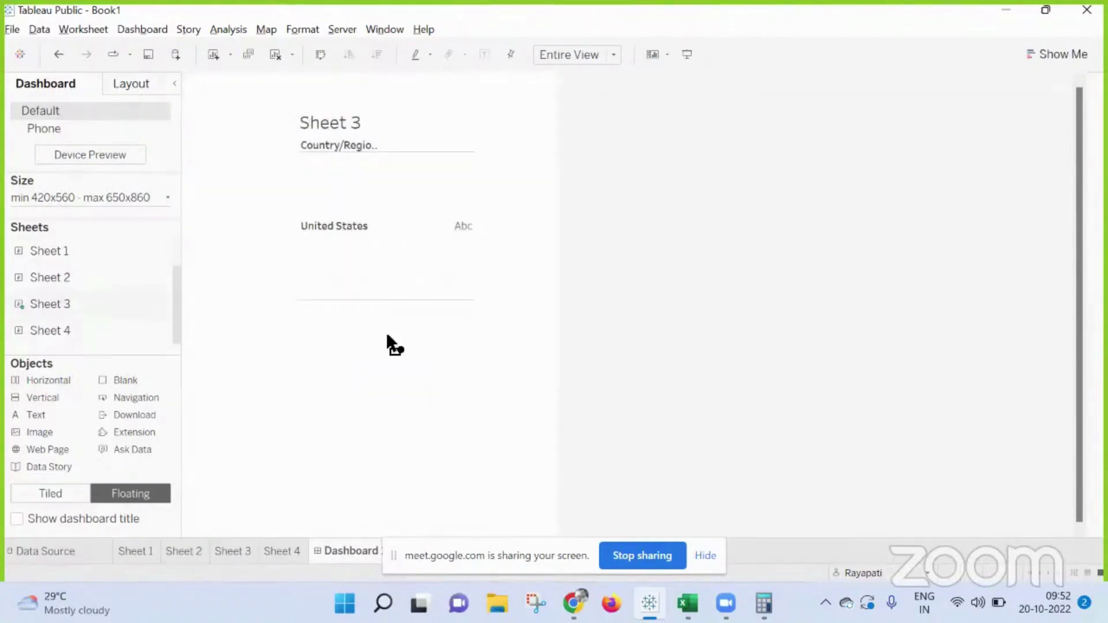
left_click_drag(438, 294, 398, 317)
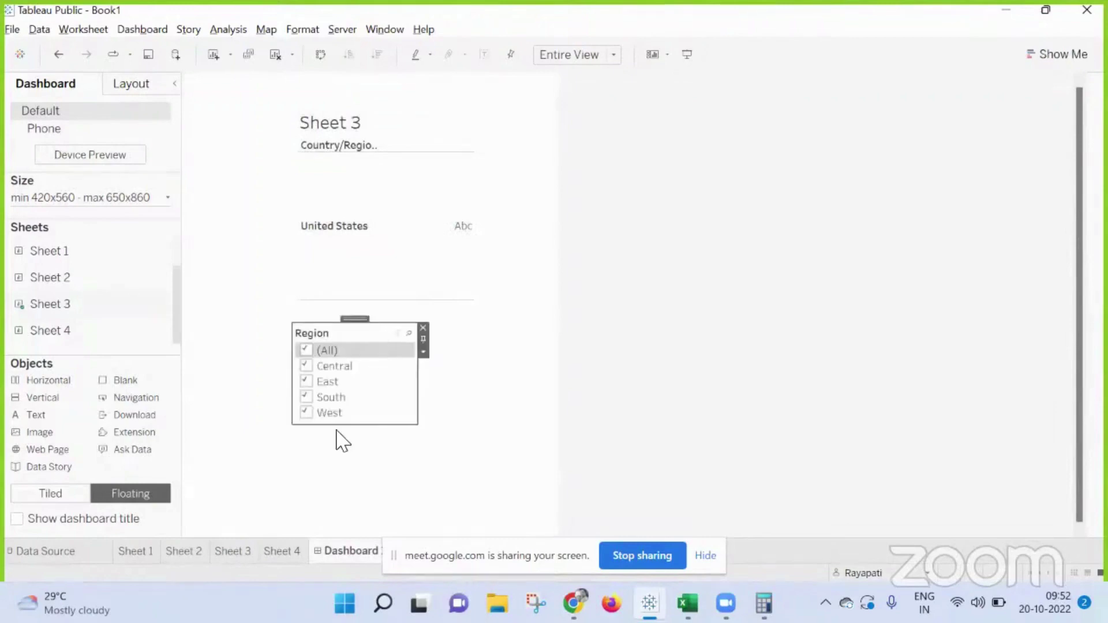
left_click(390, 512)
left_click(393, 423)
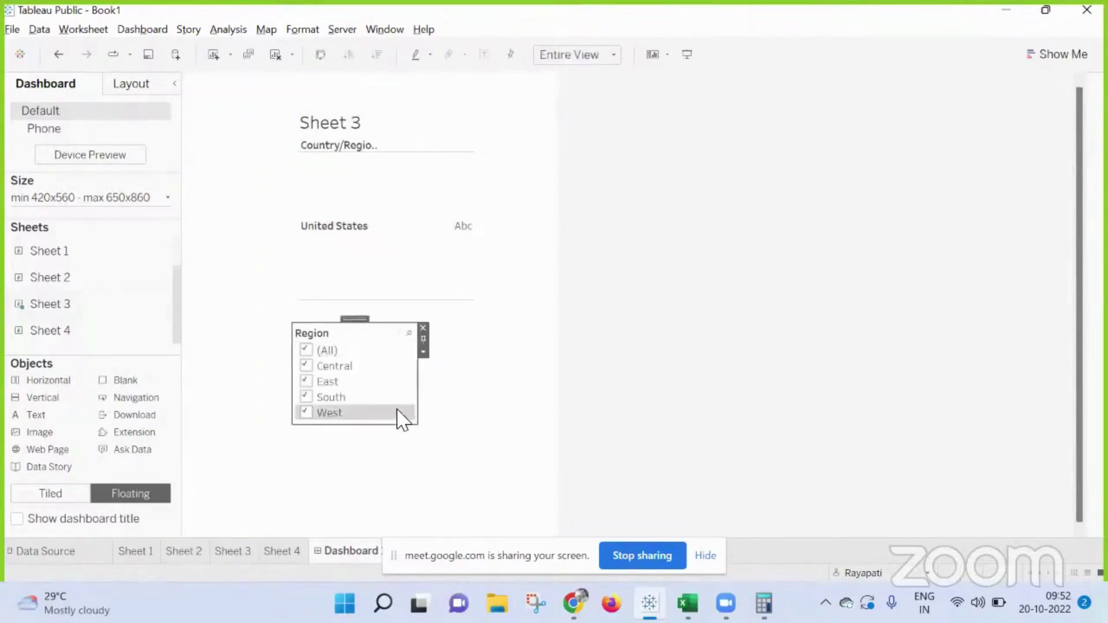
left_click(423, 351)
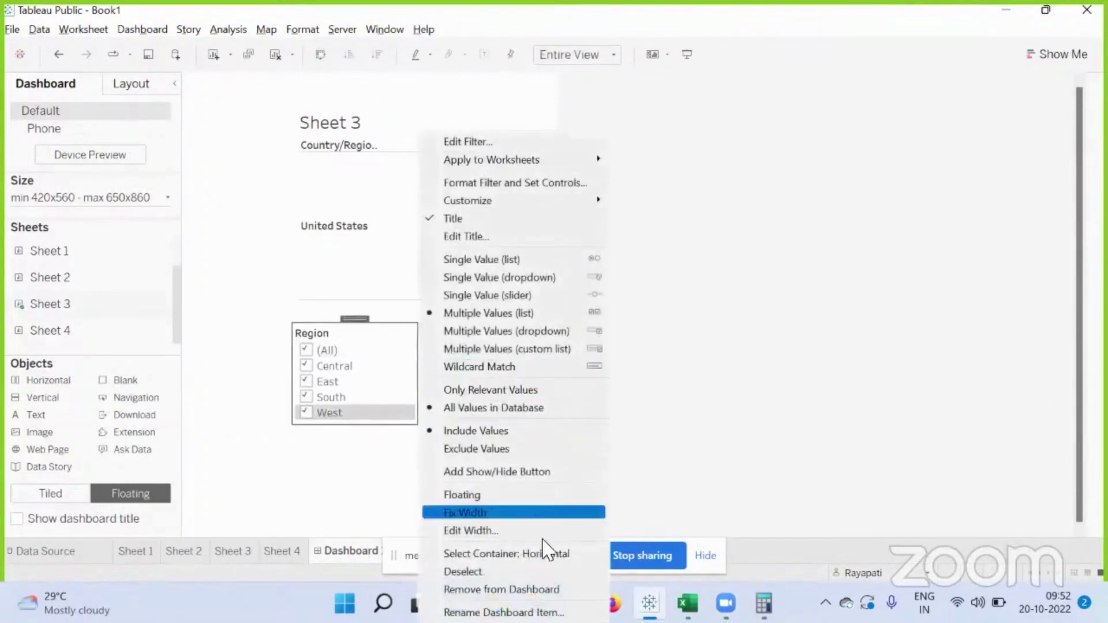
left_click(545, 554)
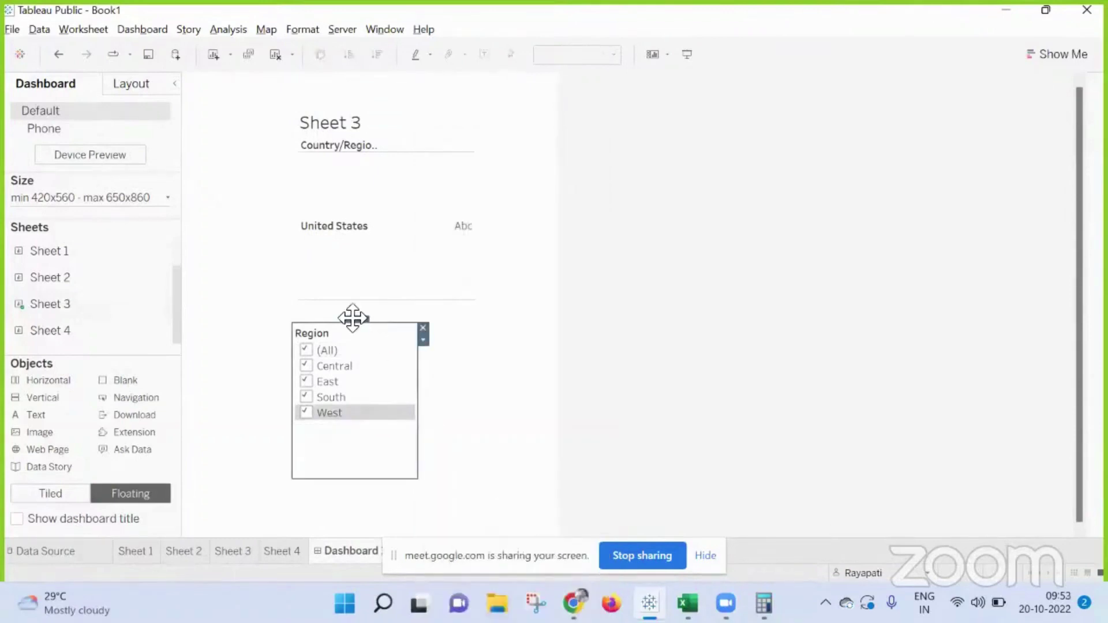
mouse_move(353, 318)
left_mouse_down()
mouse_move(402, 247)
mouse_move(367, 182)
mouse_move(379, 248)
mouse_move(338, 330)
left_mouse_up()
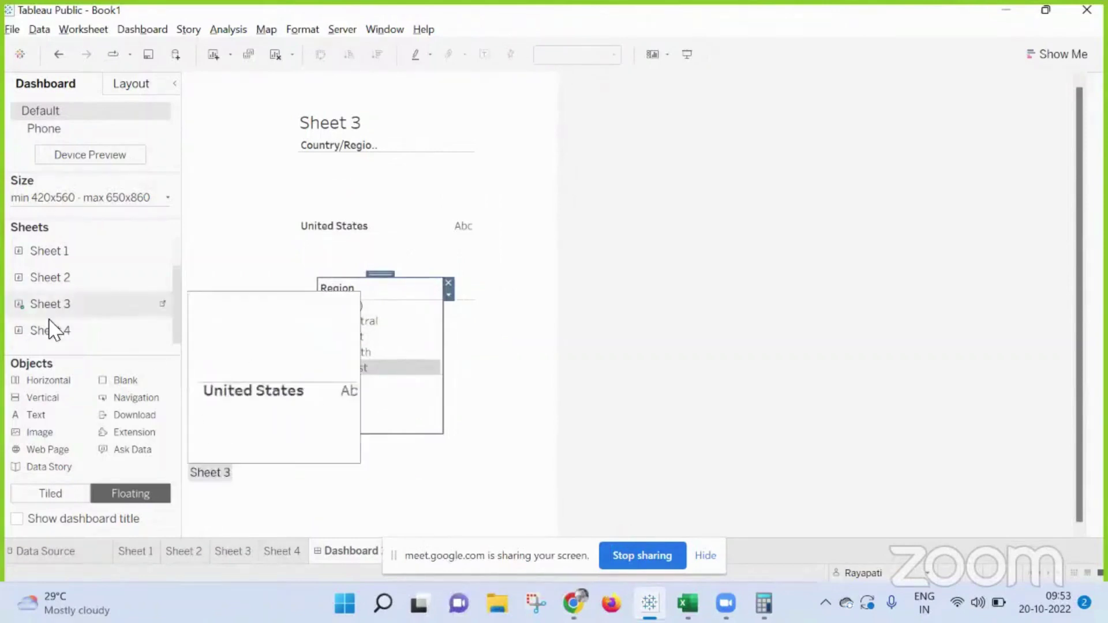
Add Sheet 4 to the dashboard as a floating view and remove the second Region filter that comes with it
left_click_drag(50, 330, 428, 161)
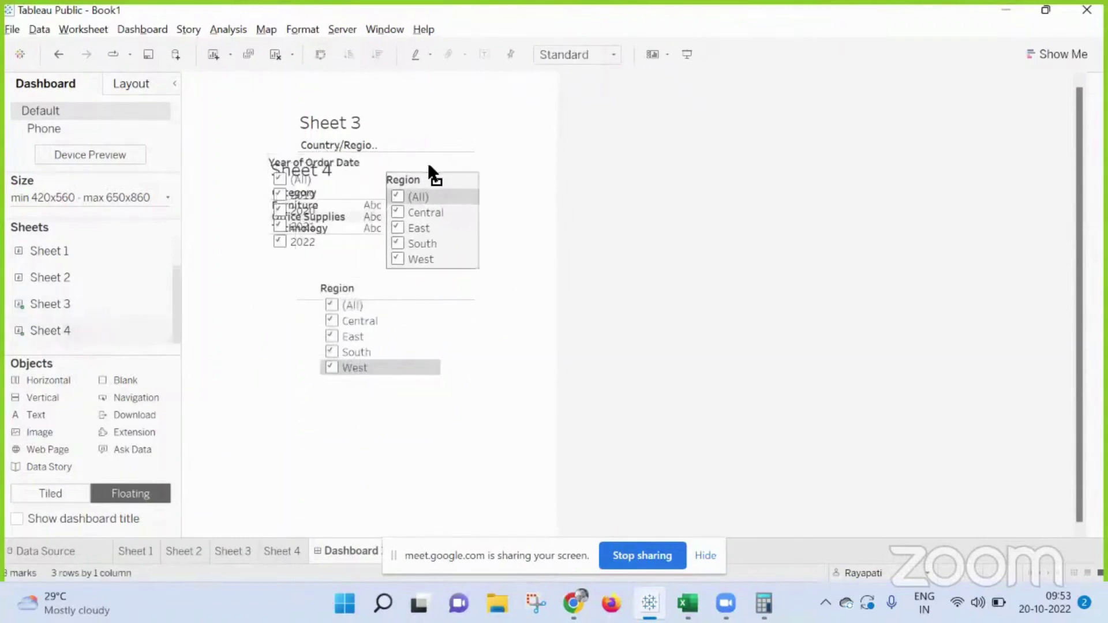
left_click(470, 195)
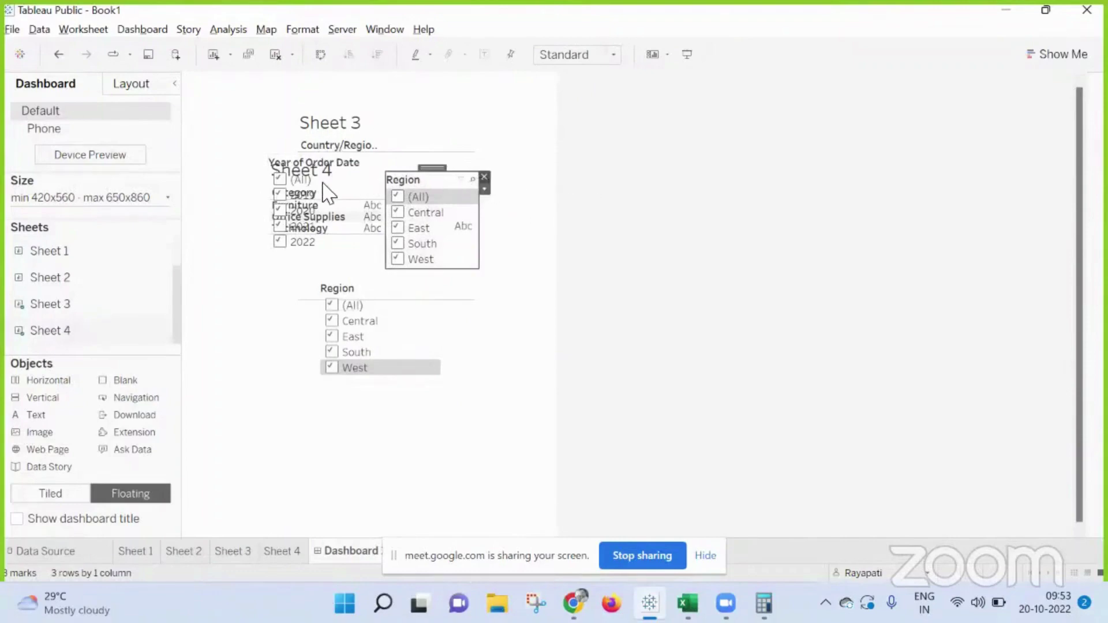
left_click(483, 177)
Move the Year of Order Date filter into the horizontal container beside the Region filter
left_click(376, 203)
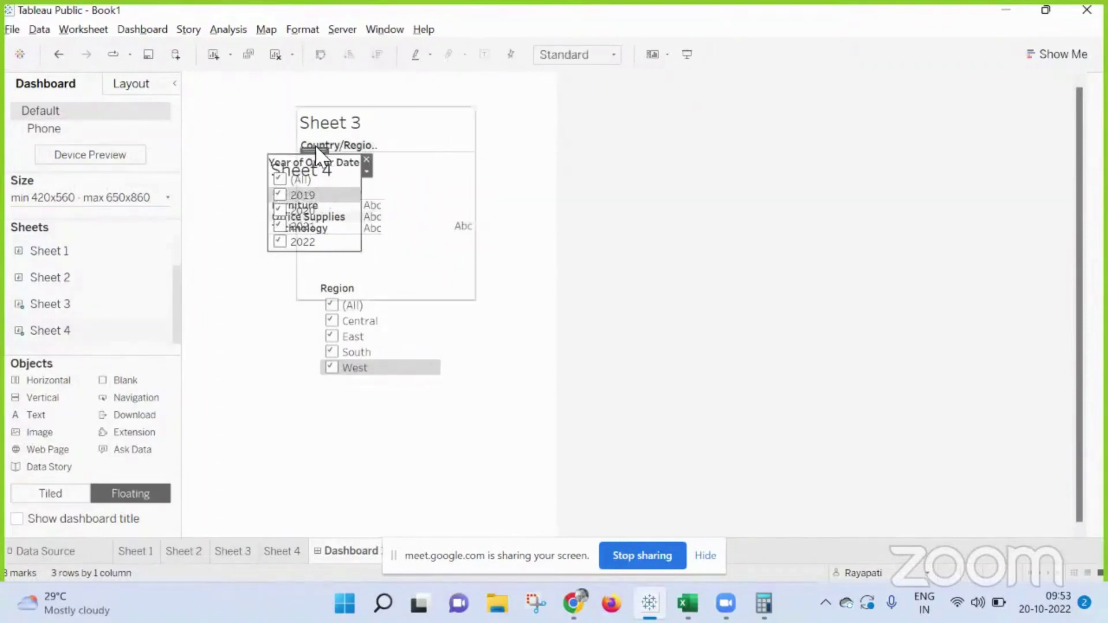
left_click_drag(304, 173, 408, 329)
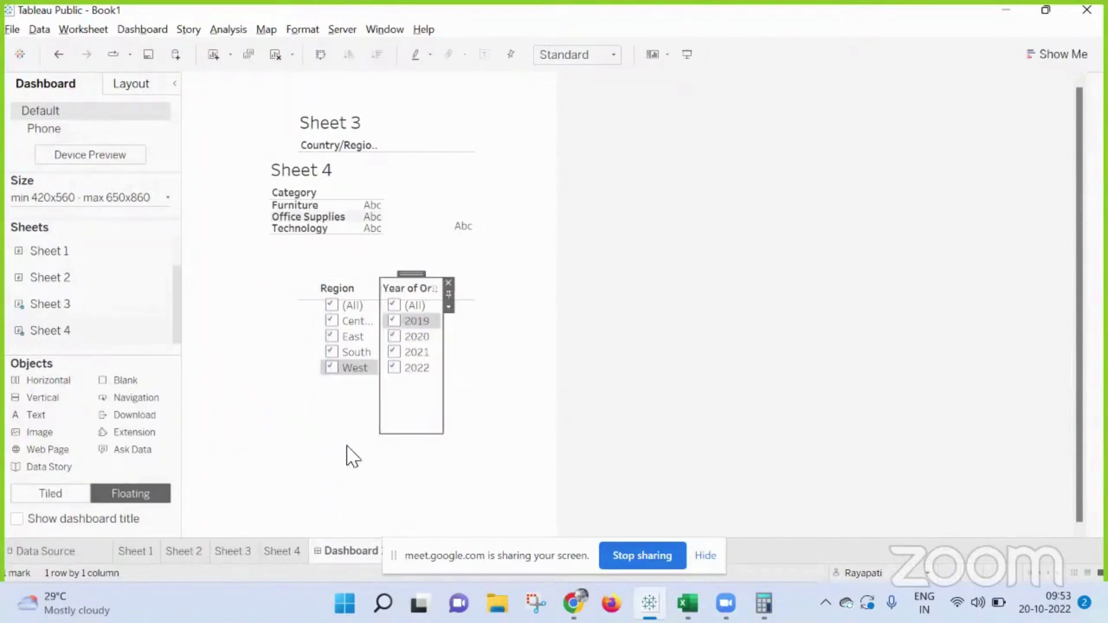
left_click(358, 420)
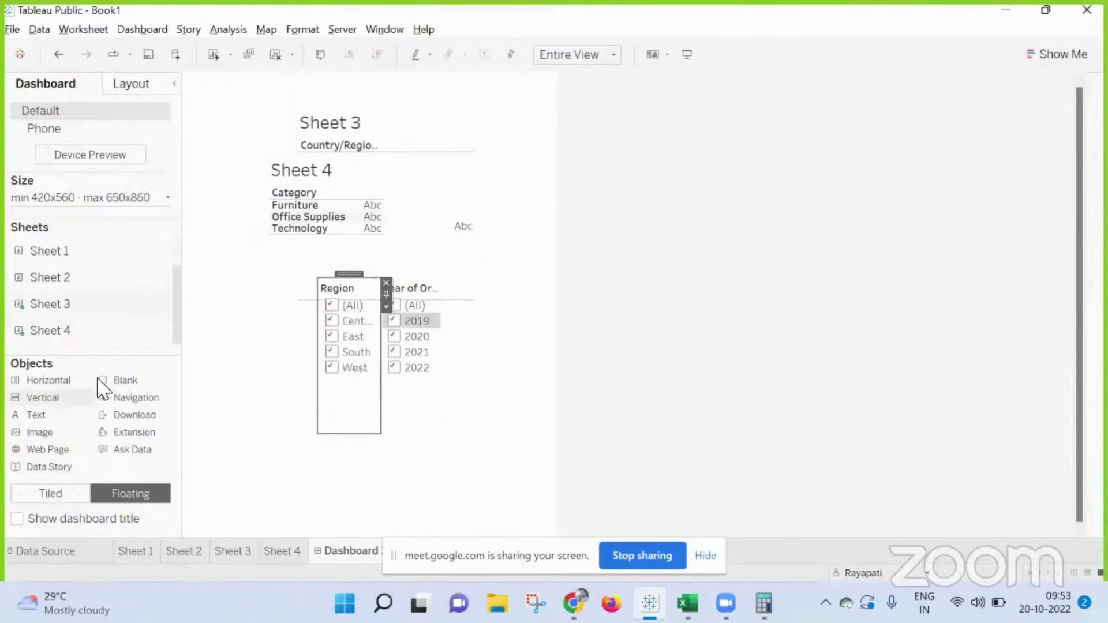
Select the horizontal container through the item hierarchy and move it with both filters to about x 427, y 112
left_click(134, 86)
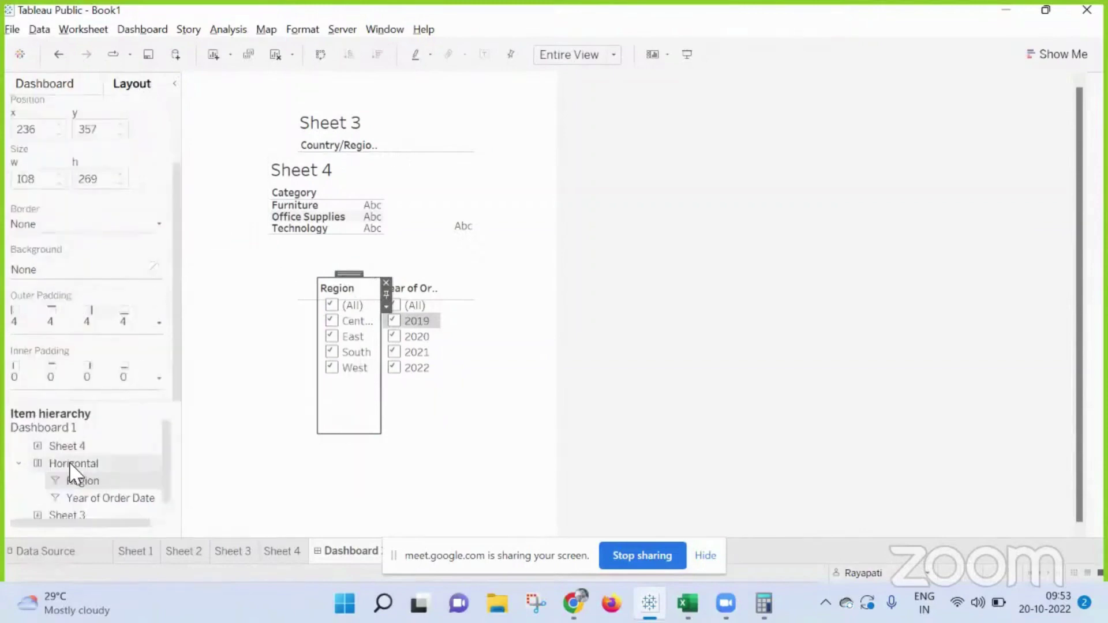
scroll(79, 508, "up", 1)
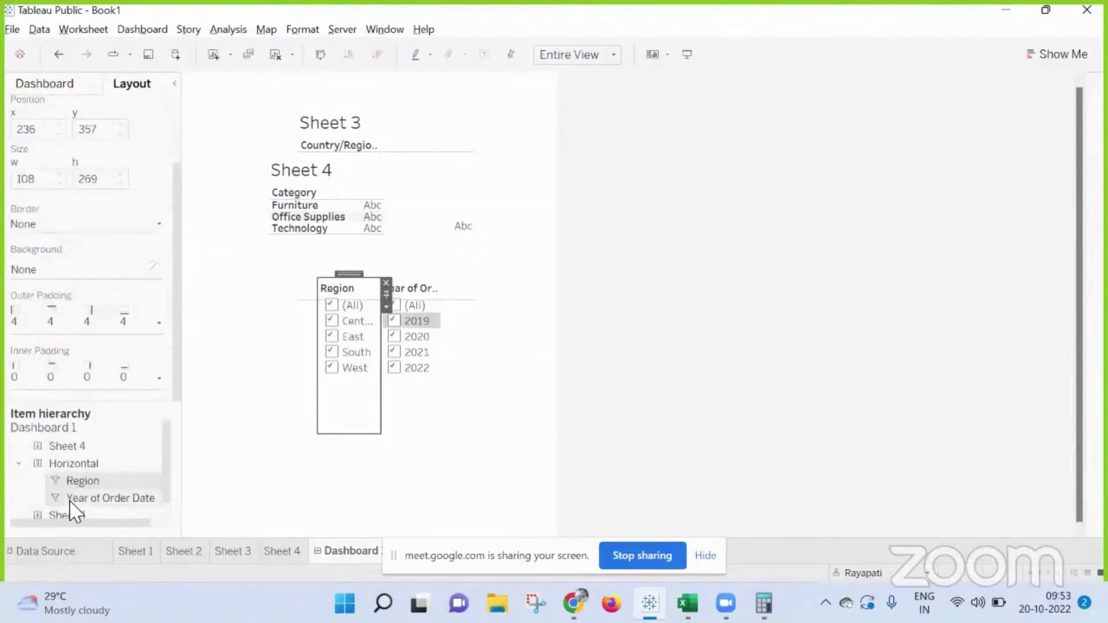
left_click(87, 464)
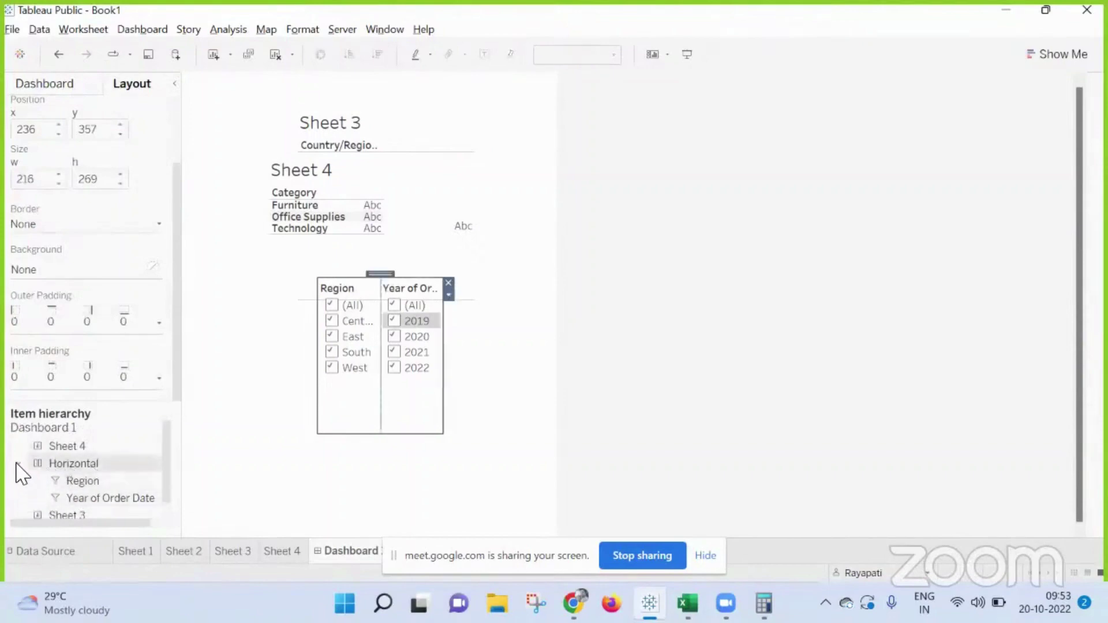
left_click(18, 463)
left_click(75, 464)
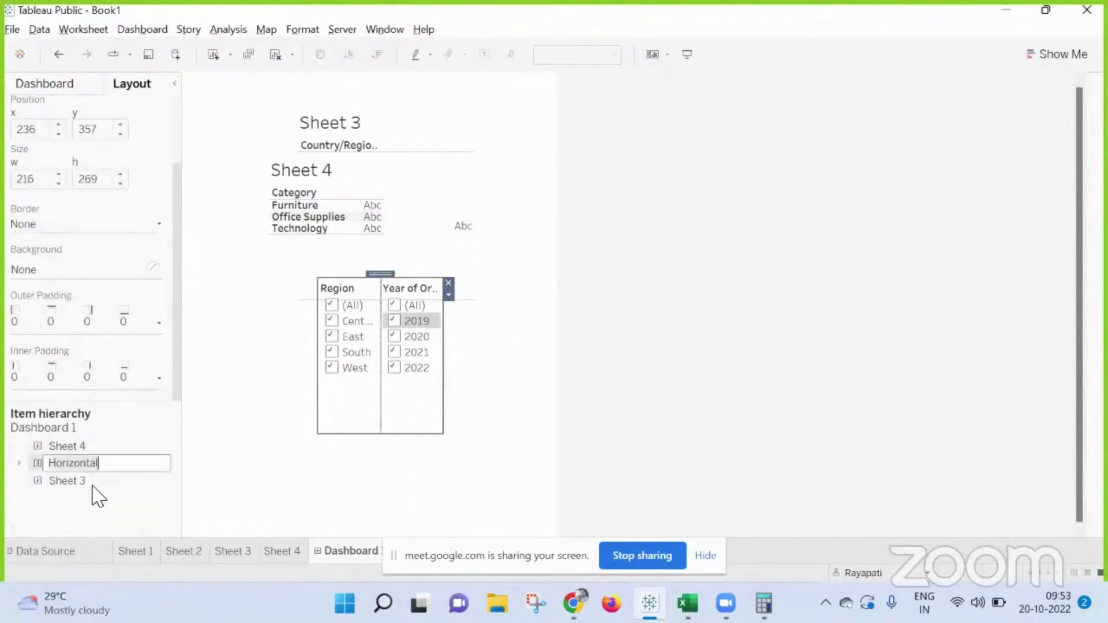
left_click(63, 480)
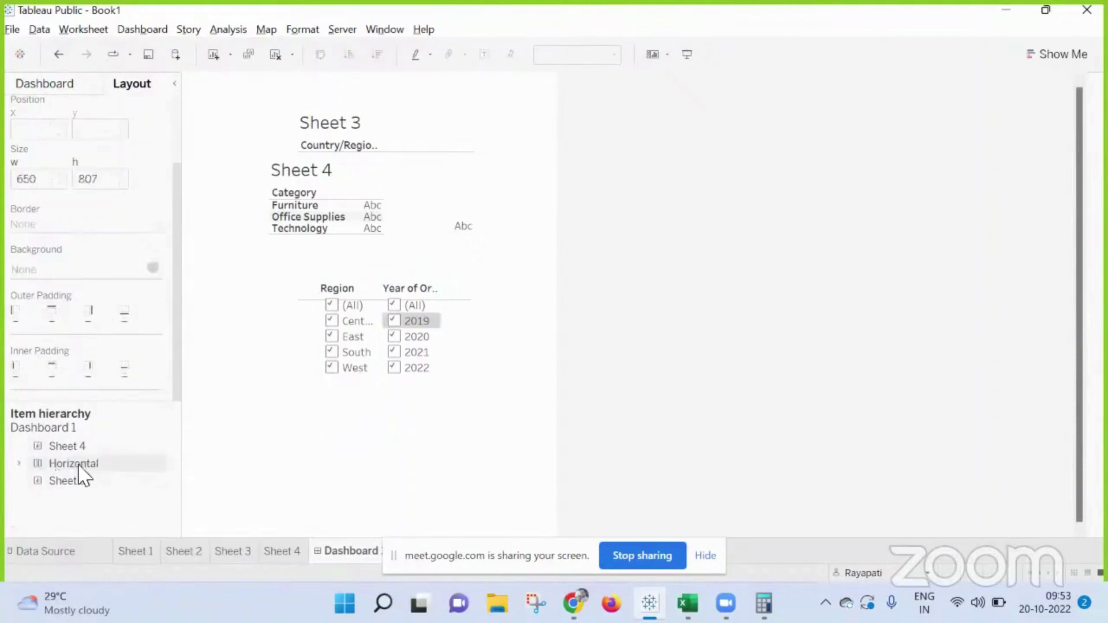
left_click(78, 464)
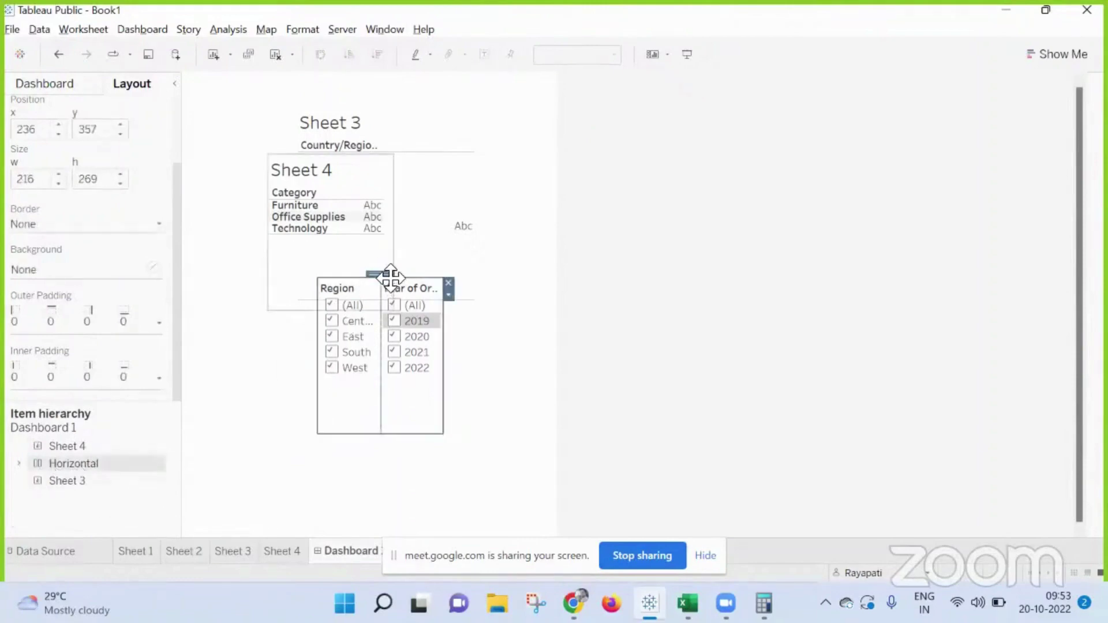
left_click_drag(391, 278, 496, 138)
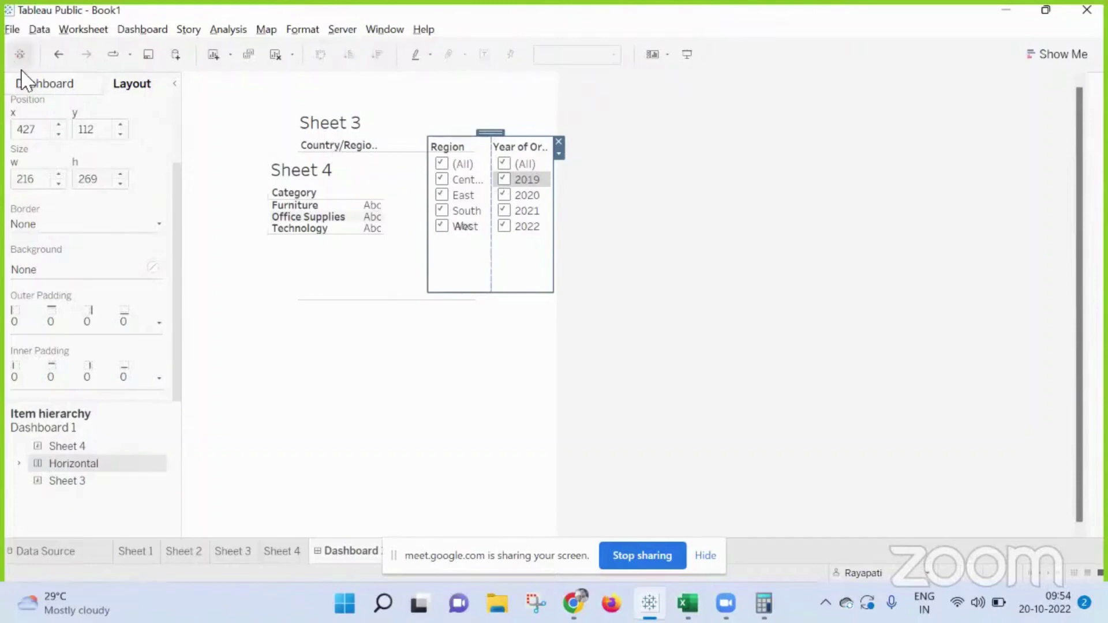
Enlarge the floating Sheet 4 view at its lower-right and upper-left corners until it fills most of the dashboard
left_click(54, 84)
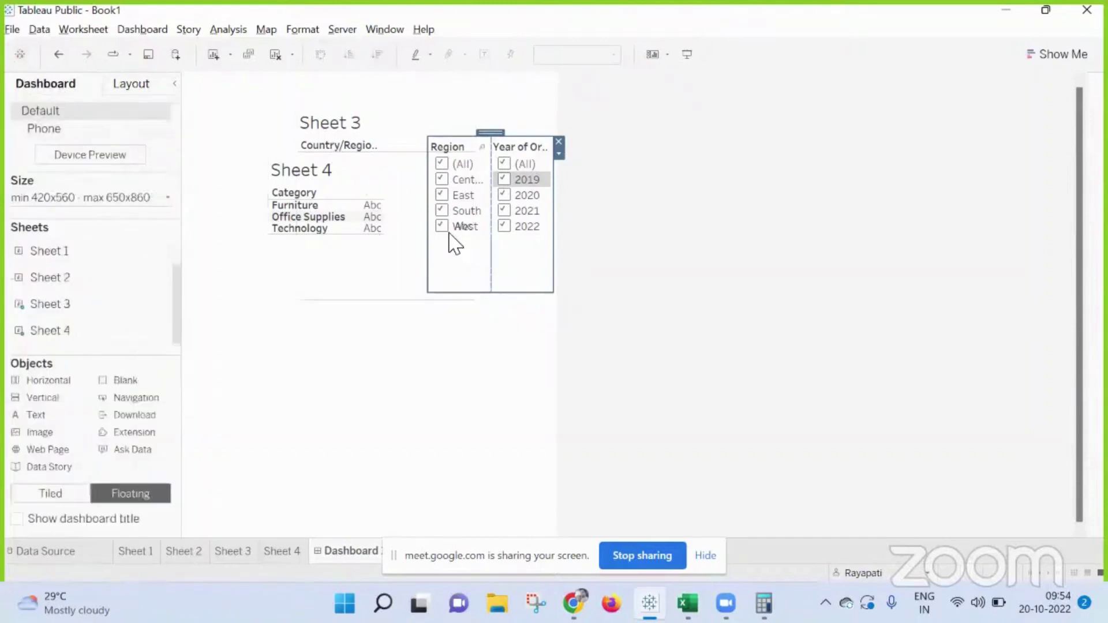
left_click(353, 178)
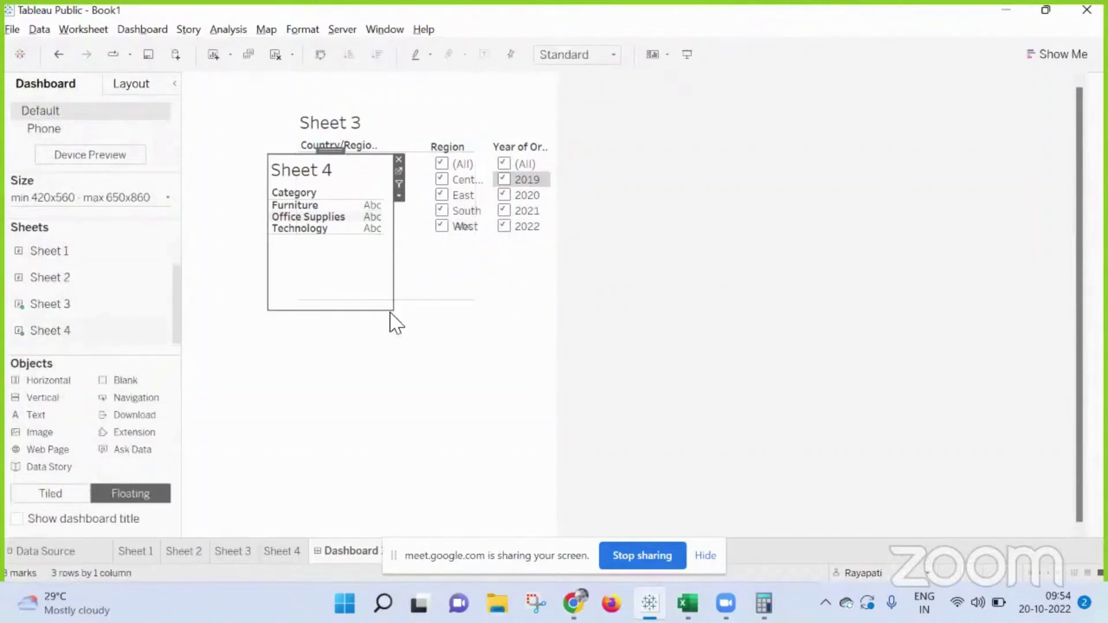
left_click_drag(395, 306, 528, 485)
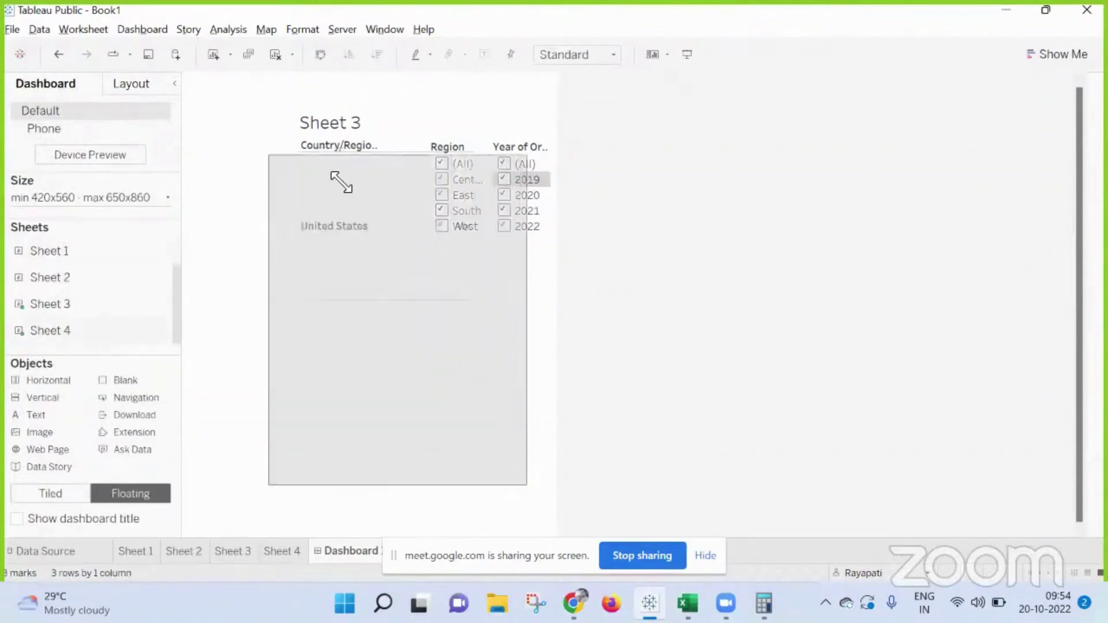
left_click_drag(341, 182, 247, 71)
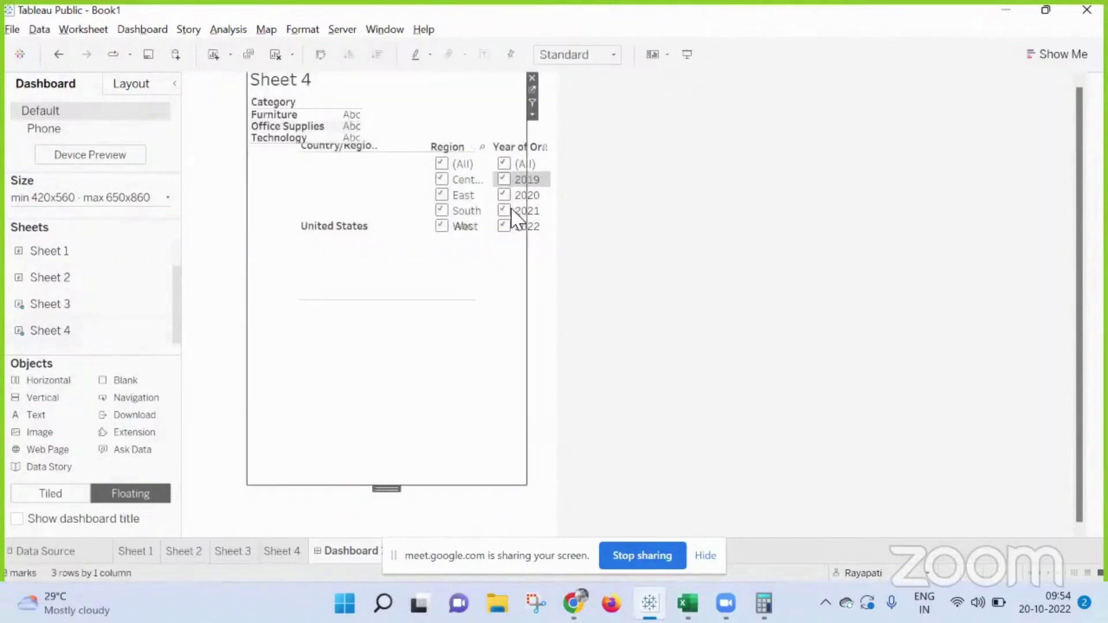
Try to move the Year of Order Date filter separately from the horizontal container
left_click(534, 209)
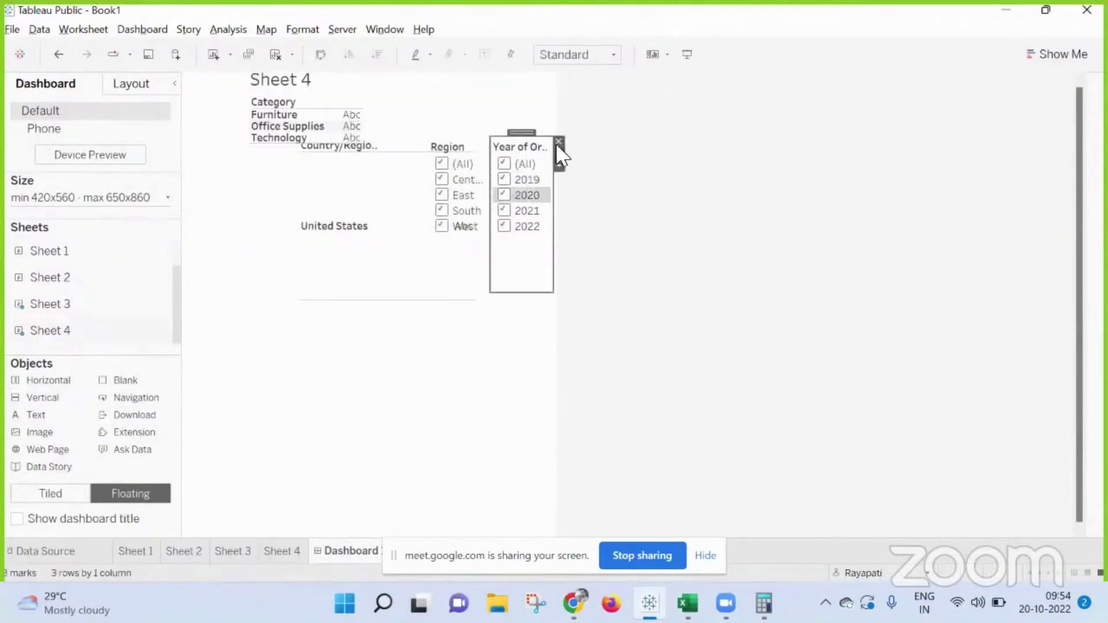
left_click_drag(525, 133, 528, 148)
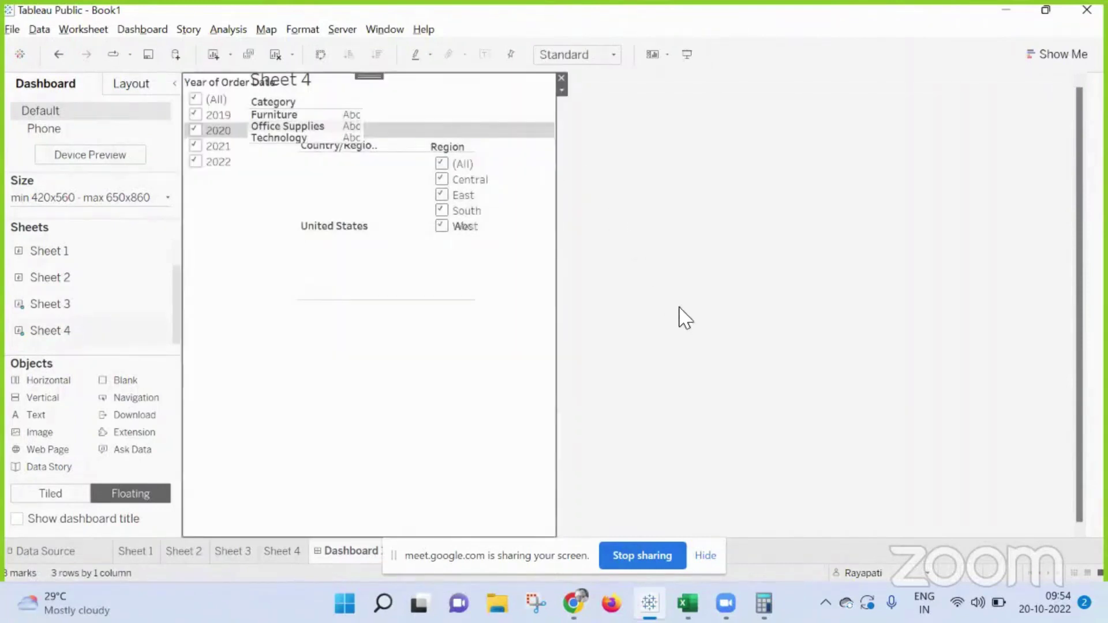
left_click(600, 305)
Widen the Sheet 4 view to the dashboard's right edge and deselect it
left_click(272, 309)
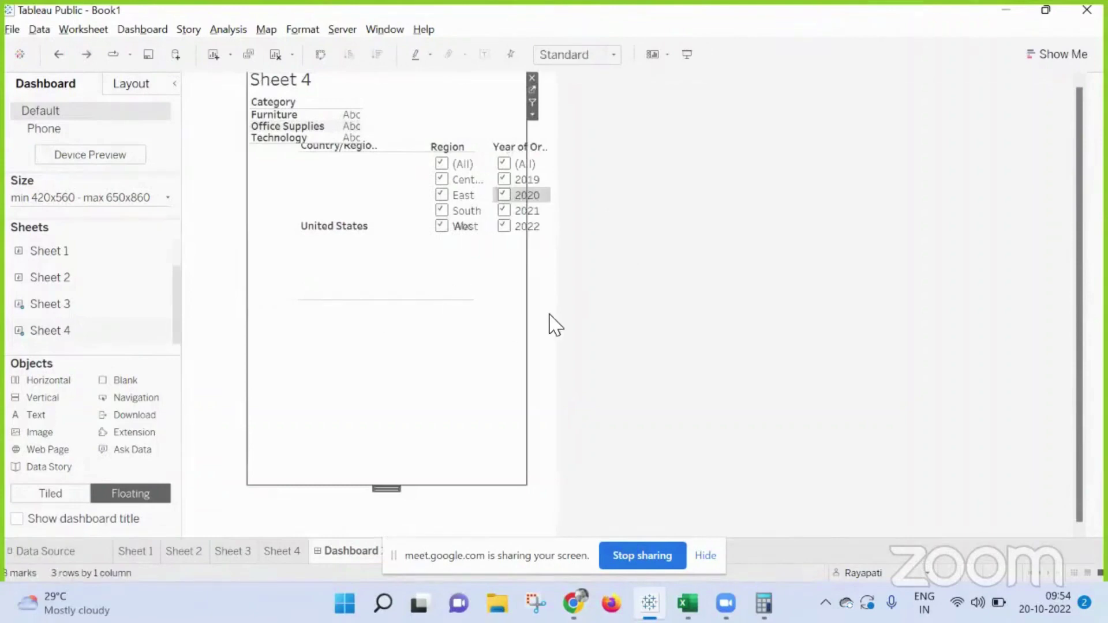
left_click_drag(531, 297, 562, 299)
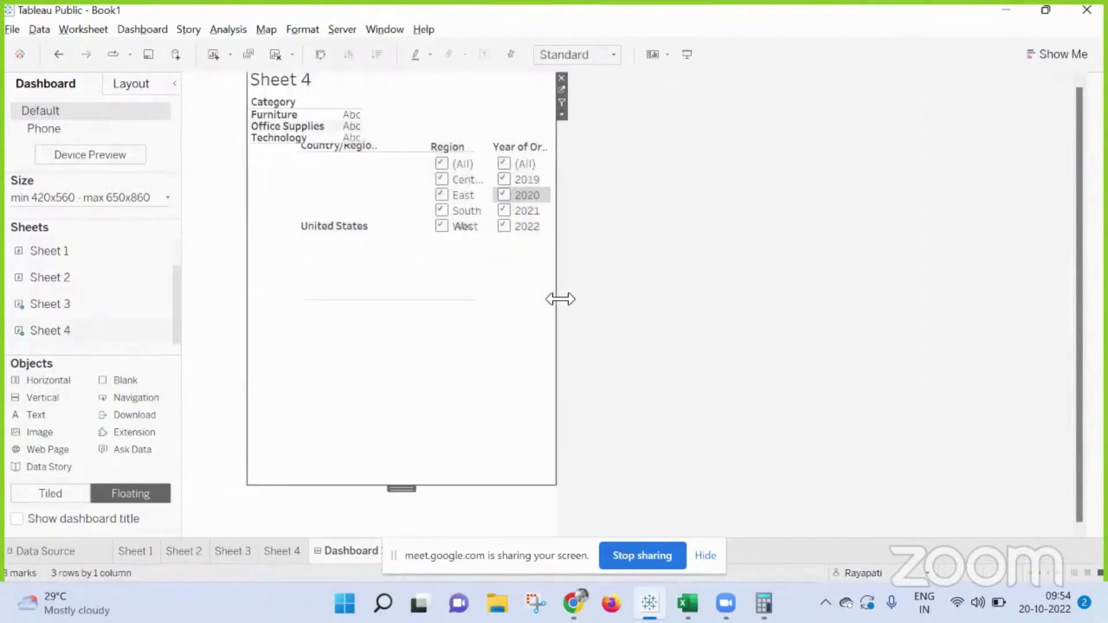
left_click(710, 275)
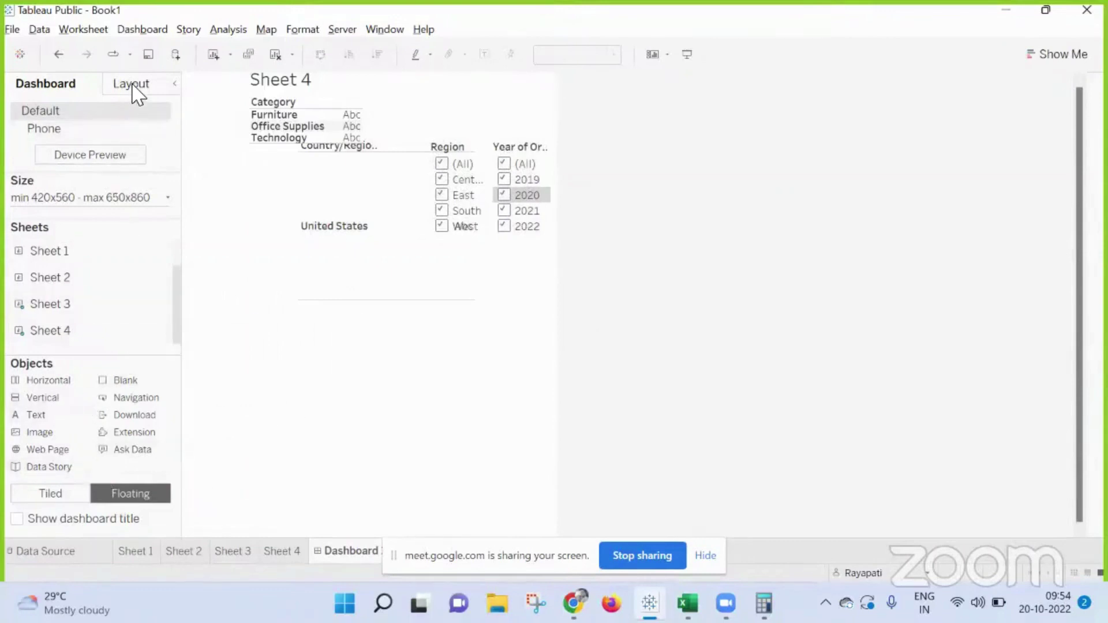
Reselect the horizontal container in the item hierarchy and move it down to about x 240, y 358
left_click(134, 86)
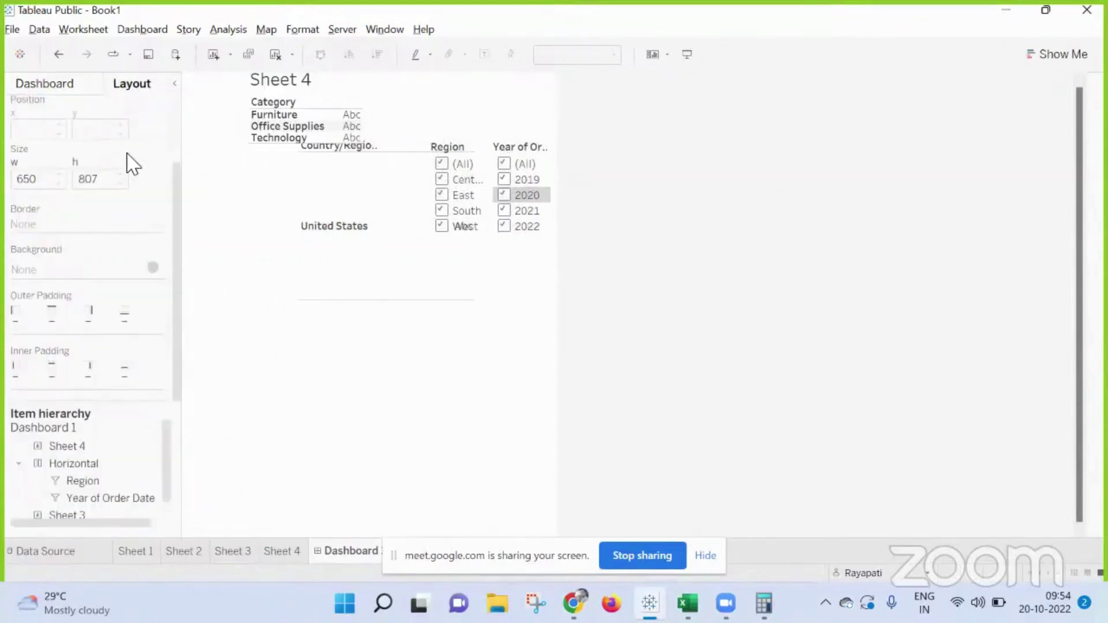
left_click(50, 463)
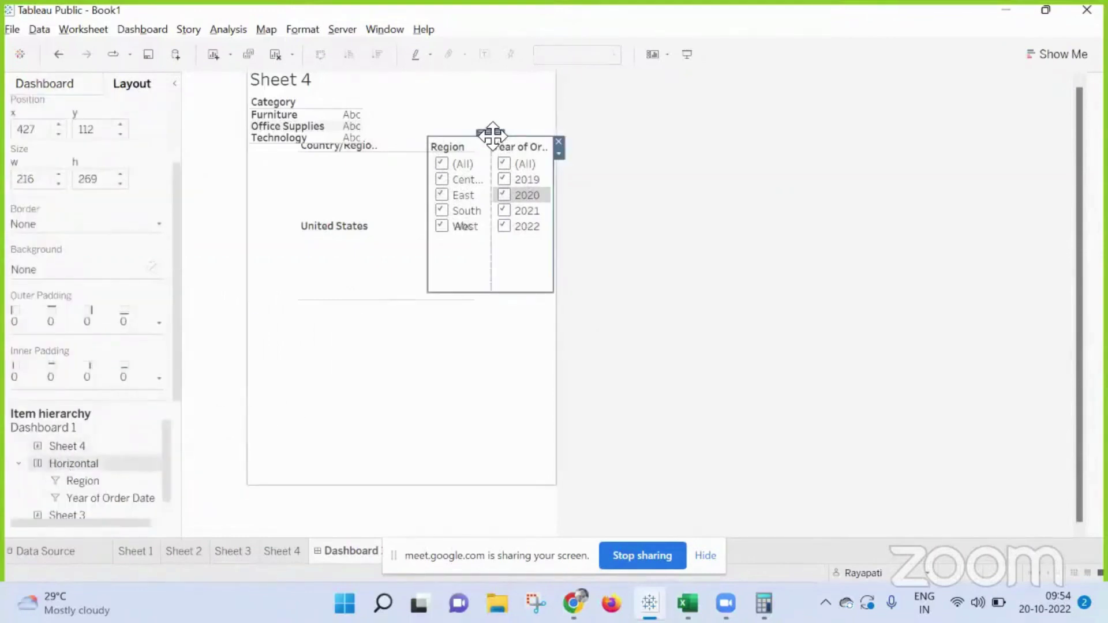
left_click_drag(492, 135, 472, 124)
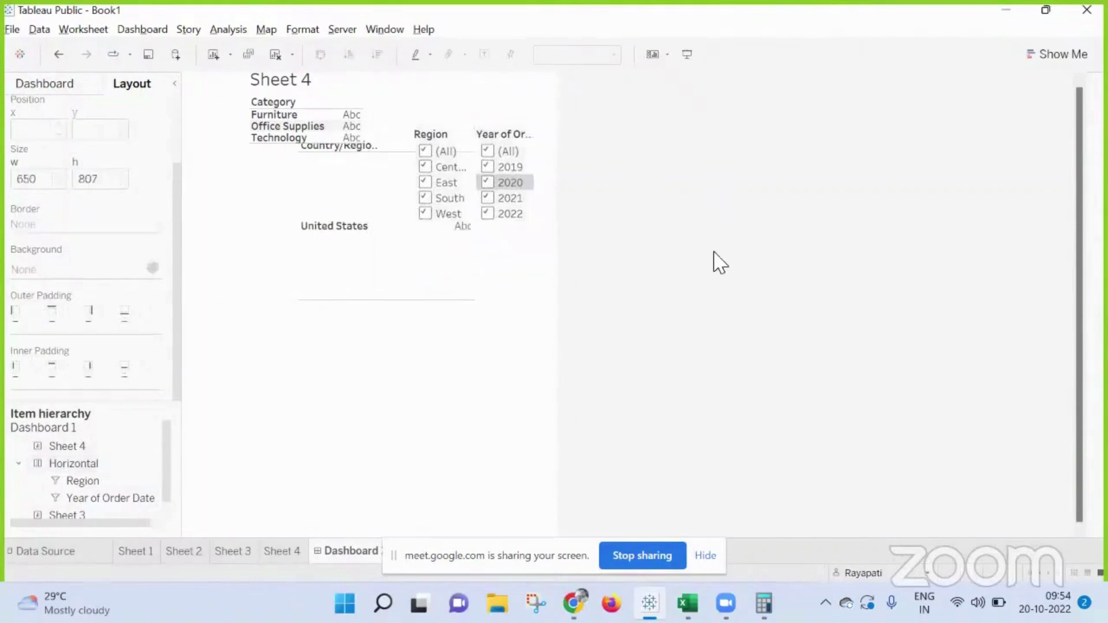
left_click(359, 435)
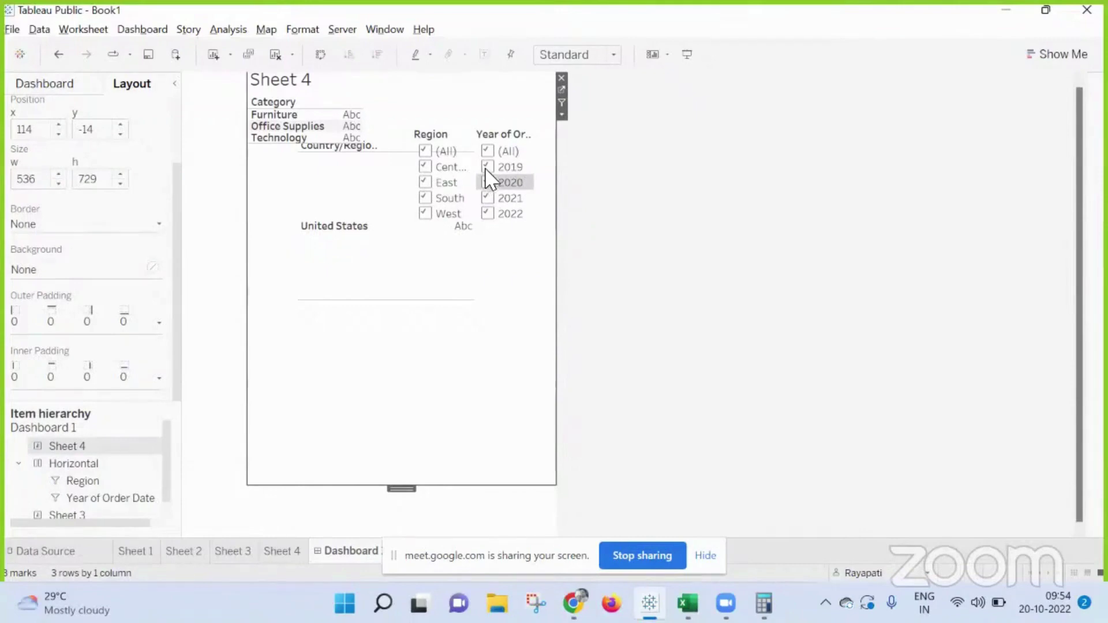
left_click(66, 466)
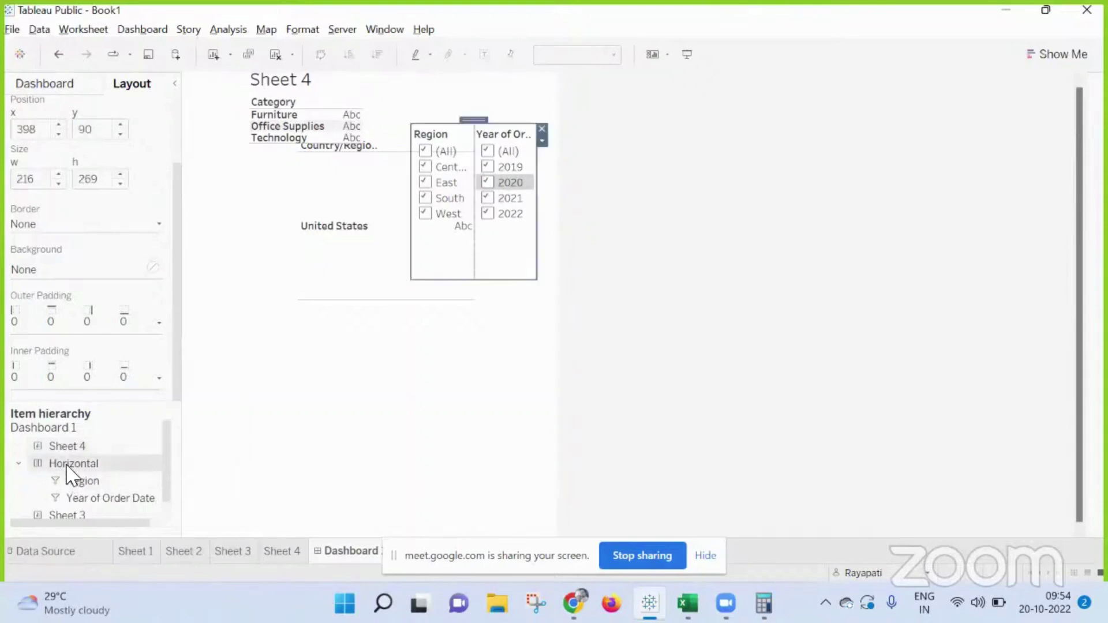
left_click_drag(473, 118, 376, 276)
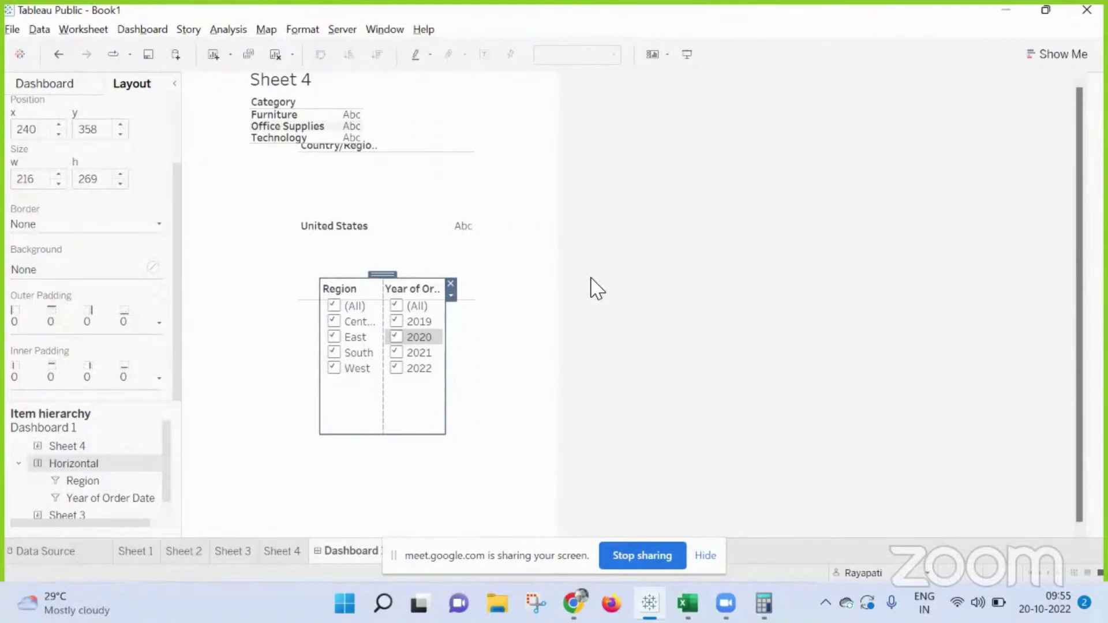
left_click(595, 287)
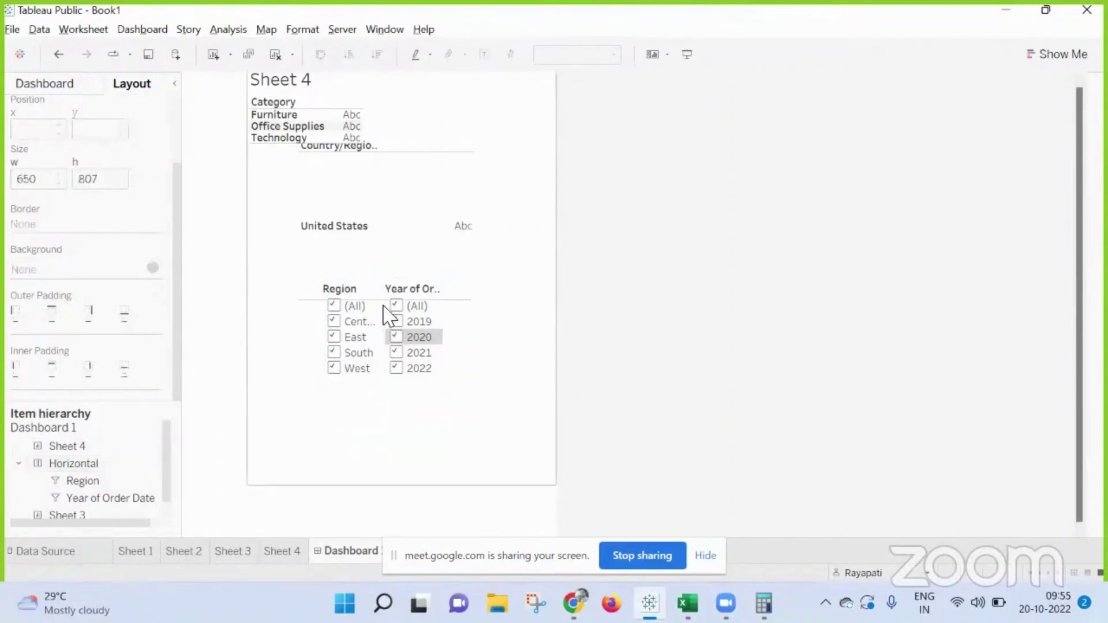
Set Sheet 4's fit to Entire View
left_click(362, 299)
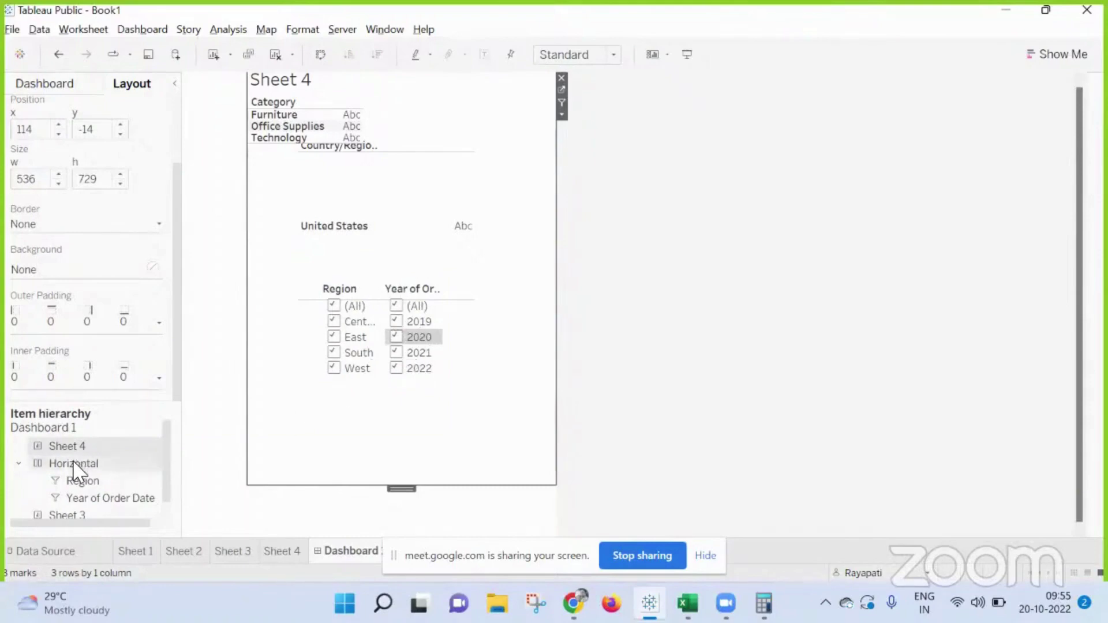
left_click(586, 60)
left_click(589, 128)
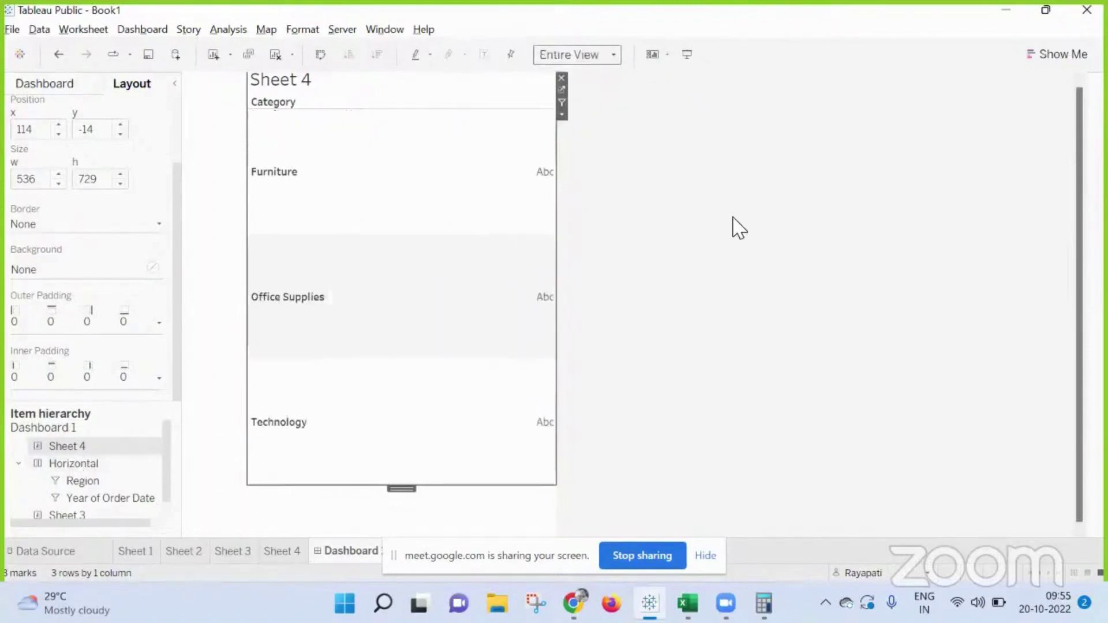
Select the horizontal container hidden under Sheet 4 and shift it slightly up and to the right across the Office Supplies row
left_click(86, 466)
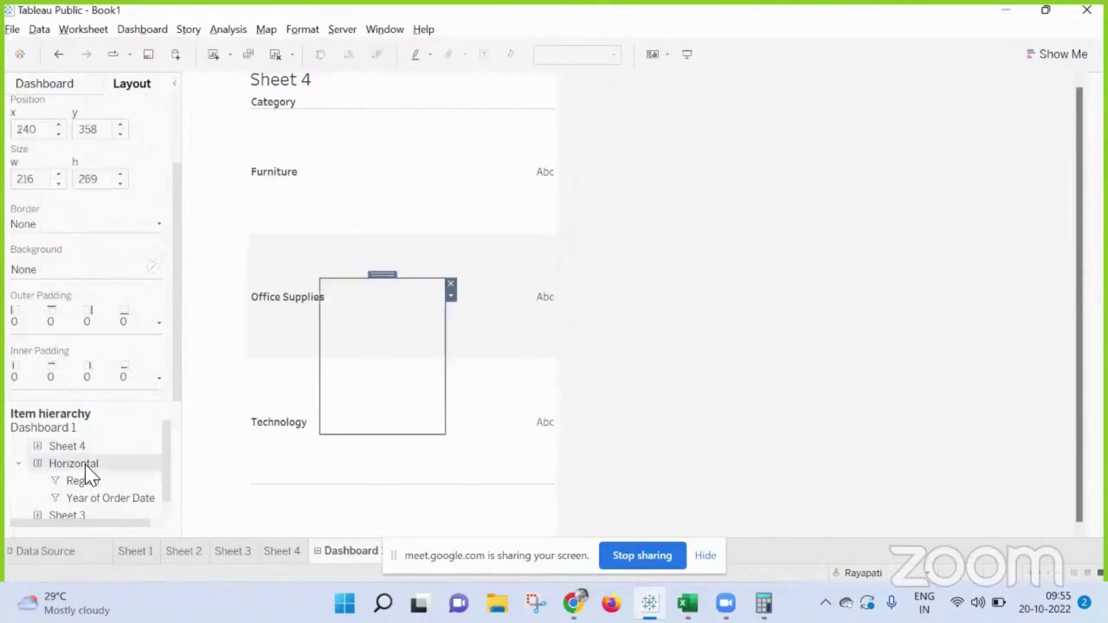
left_click_drag(381, 278, 420, 260)
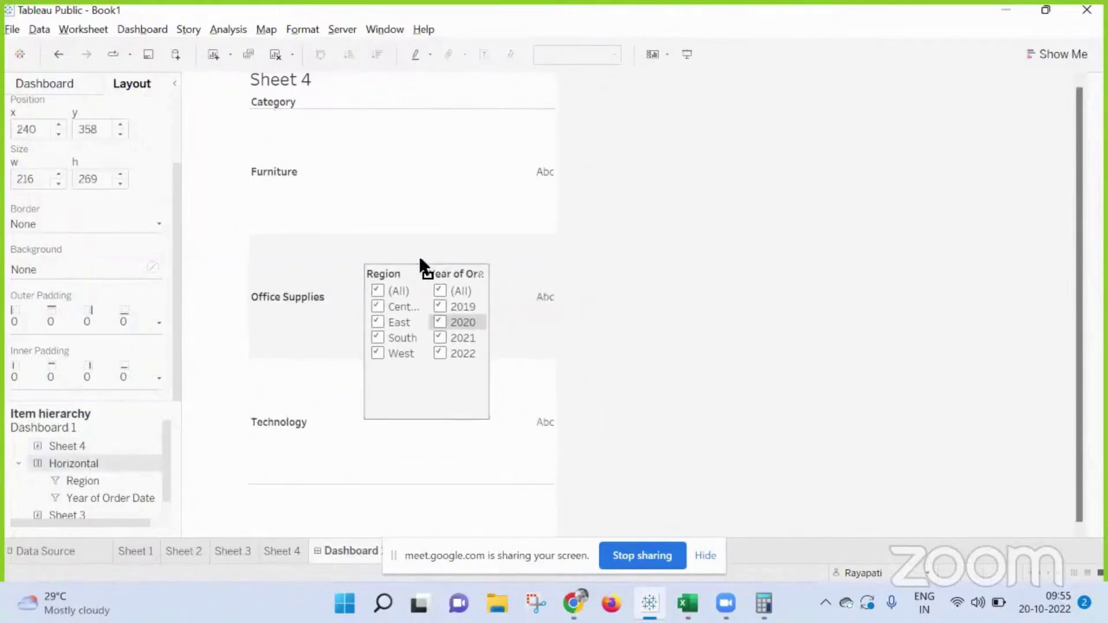